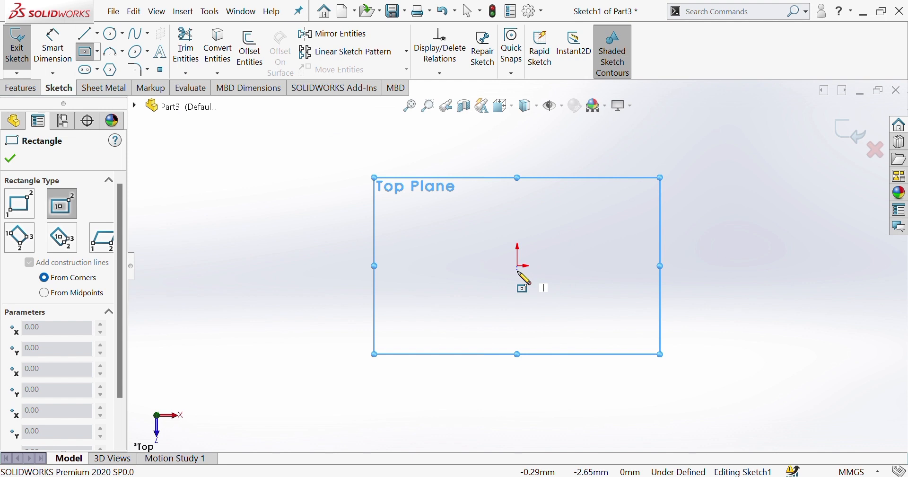
Sketch a center rectangle on the Top Plane, centered on the origin.
left_click(517, 266)
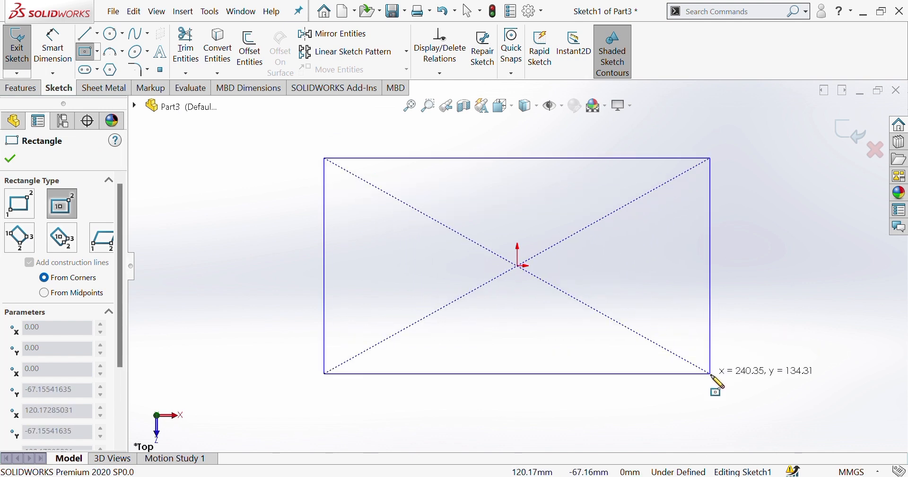
left_click(735, 385)
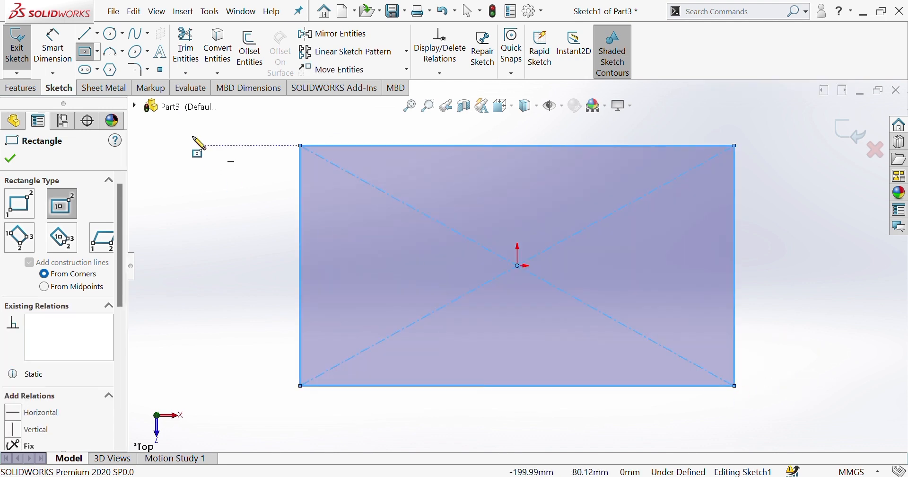
left_click(12, 161)
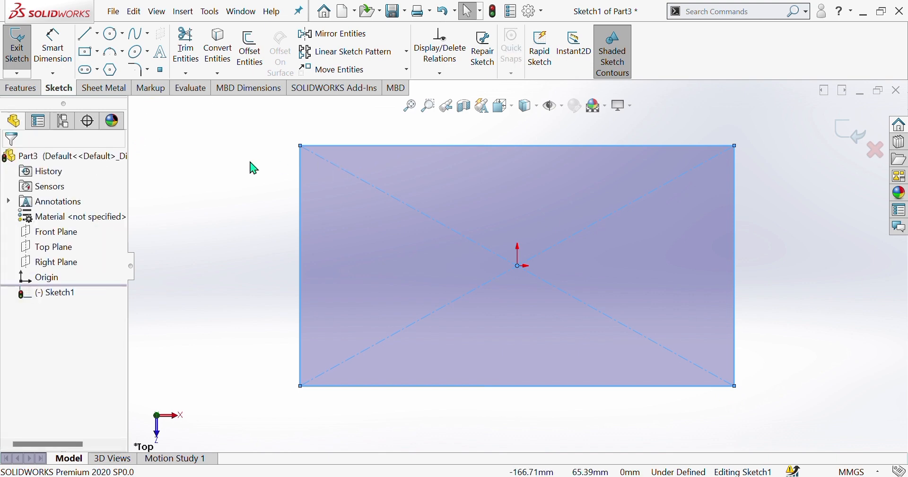
Create a sheet metal base flange from the rectangle, with 1.20 mm thickness, K-factor 0.5 and rectangular auto relief at ratio 0.5.
left_click(90, 91)
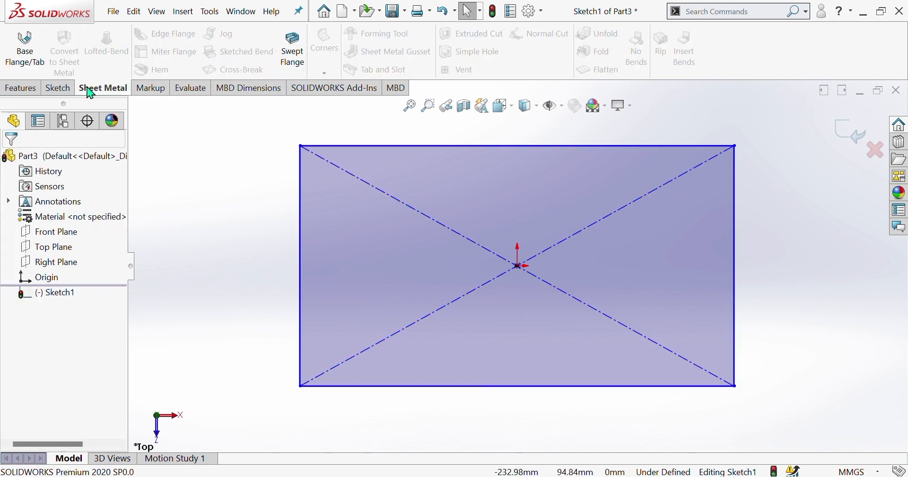
left_click(29, 64)
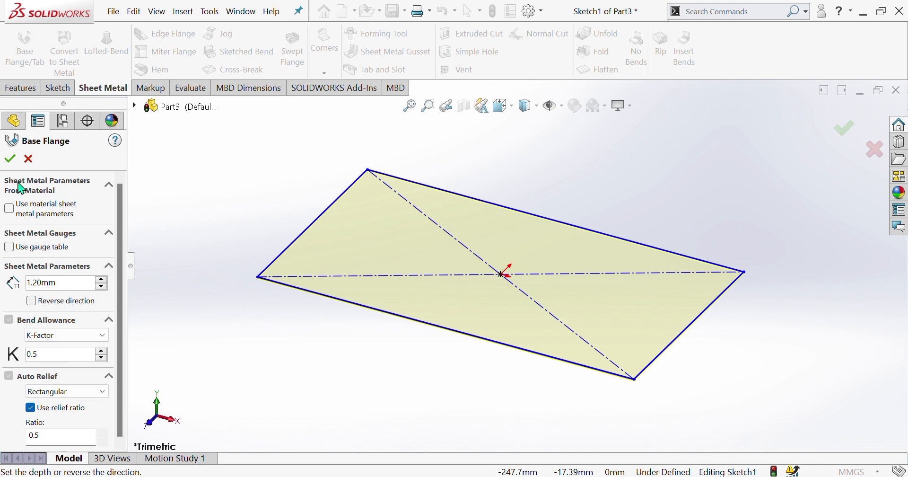
left_click(10, 160)
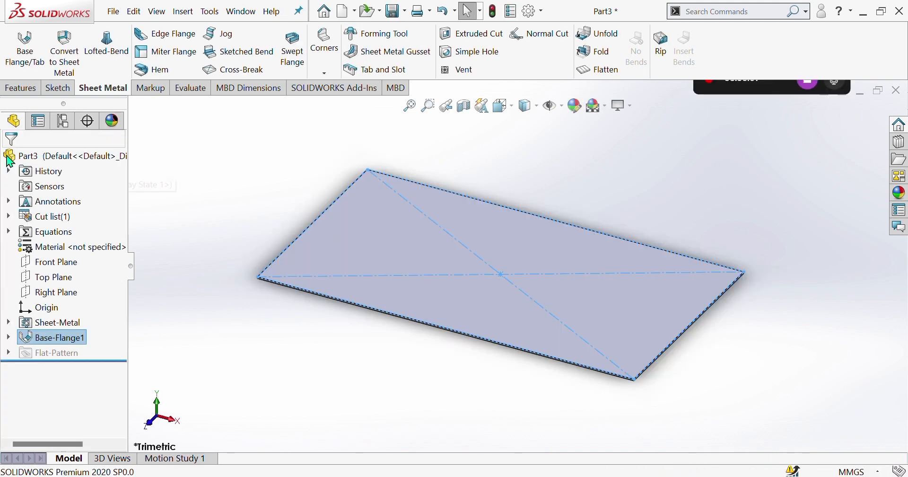
left_click(249, 178)
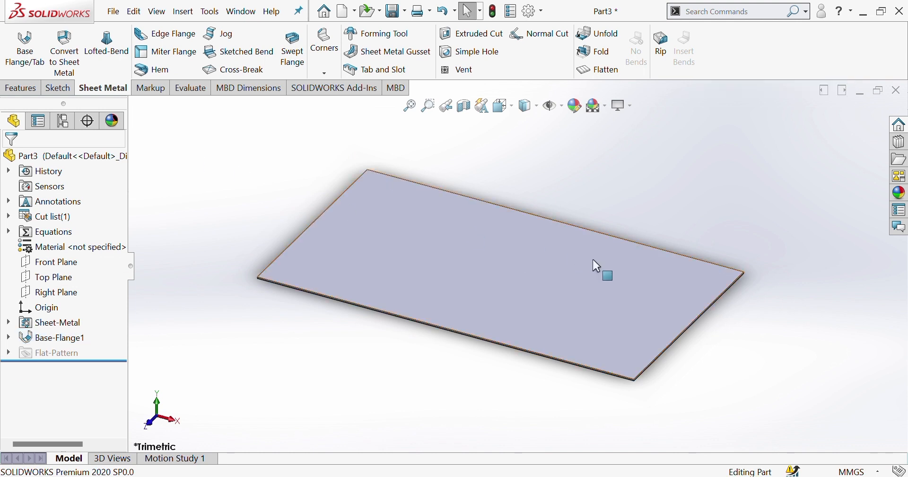
scroll(462, 215, "down", 3)
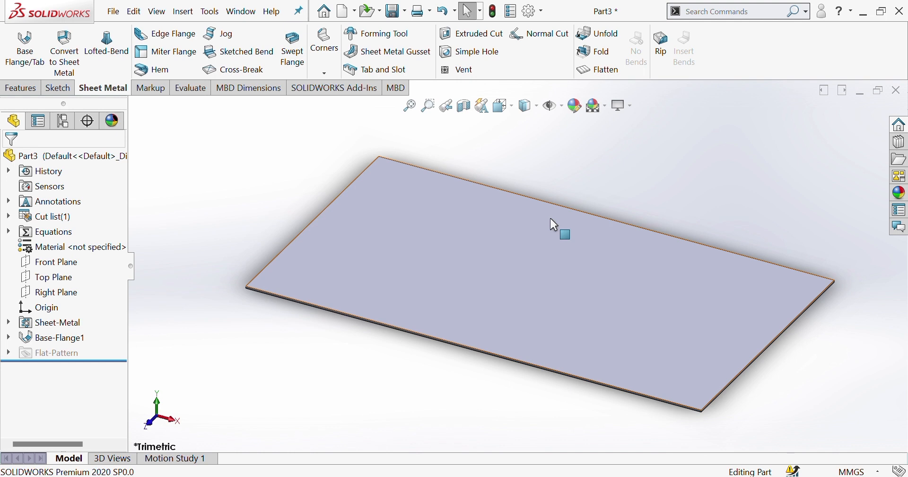
scroll(554, 225, "down", 2)
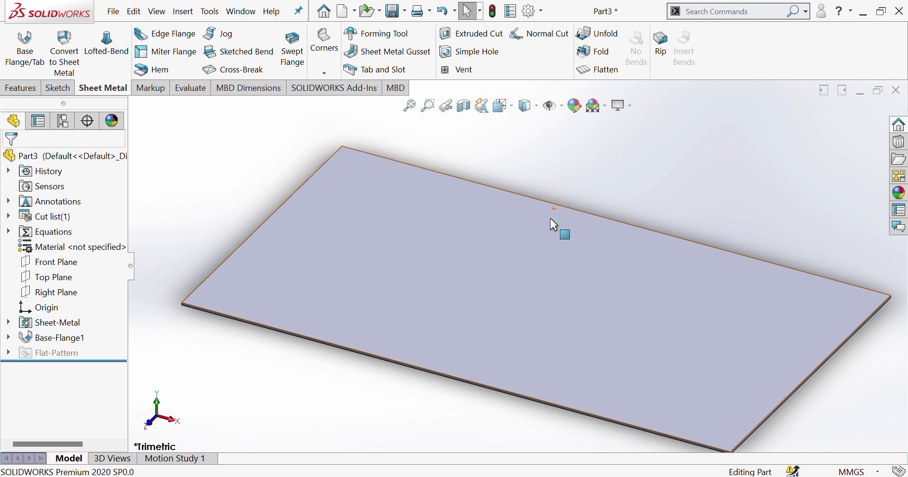
scroll(530, 339, "up", 1)
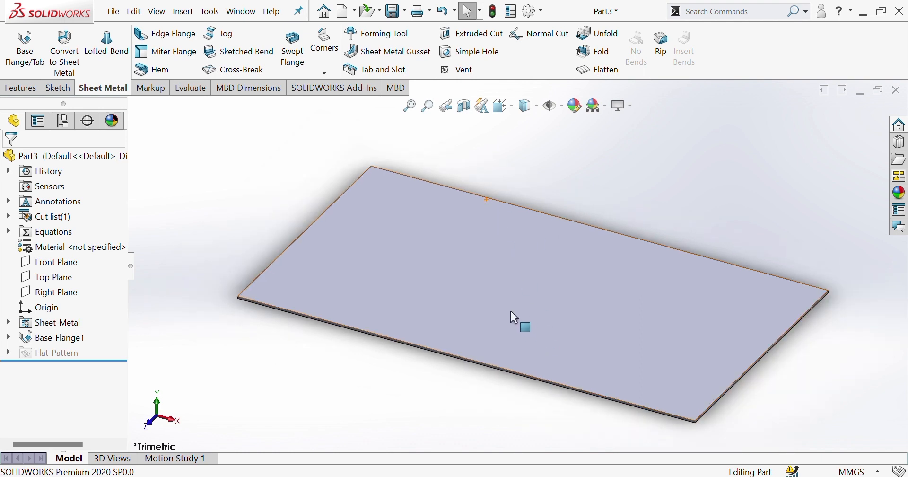
scroll(515, 317, "up", 1)
scroll(480, 271, "down", 1)
scroll(522, 305, "up", 2)
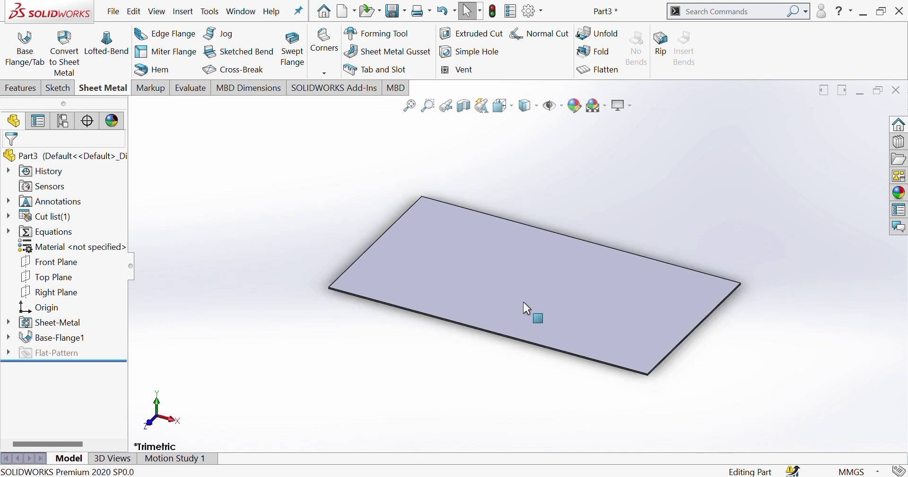
scroll(543, 283, "down", 2)
scroll(595, 288, "up", 2)
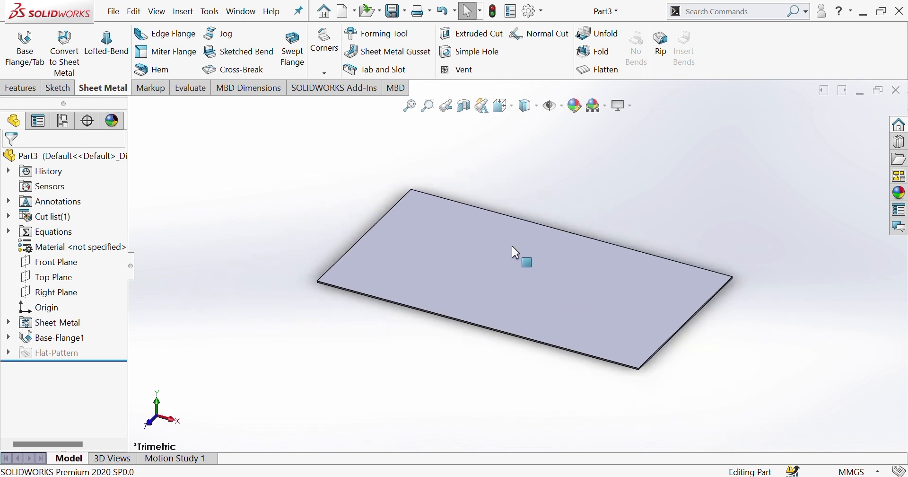
scroll(551, 318, "up", 1)
scroll(541, 314, "down", 1)
scroll(535, 197, "down", 2)
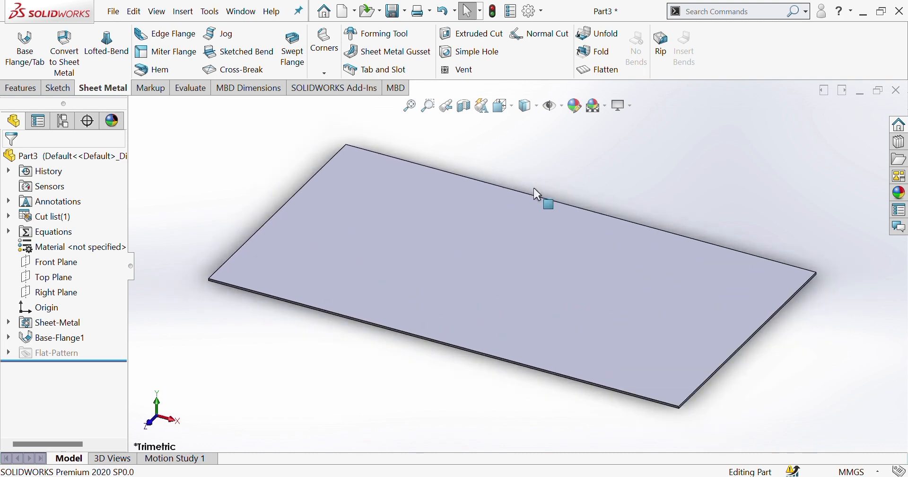
scroll(582, 278, "up", 1)
scroll(582, 278, "up", 1)
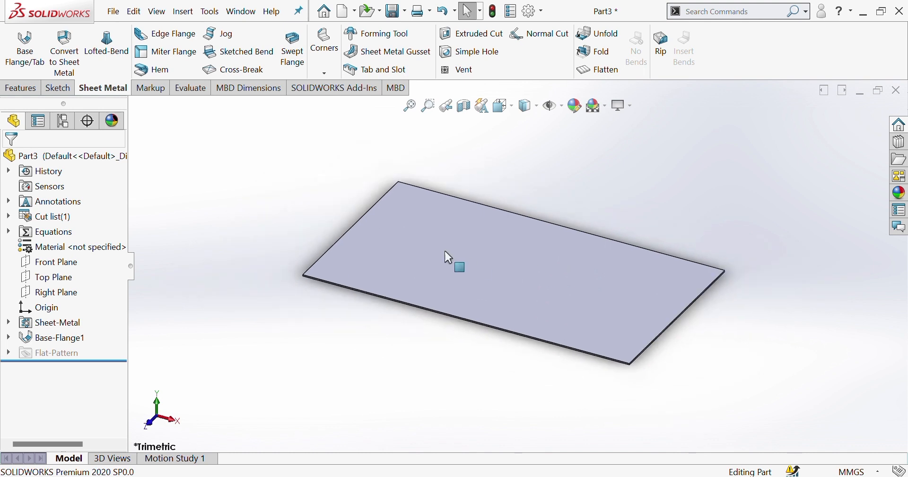
scroll(580, 229, "down", 2)
scroll(421, 241, "down", 1)
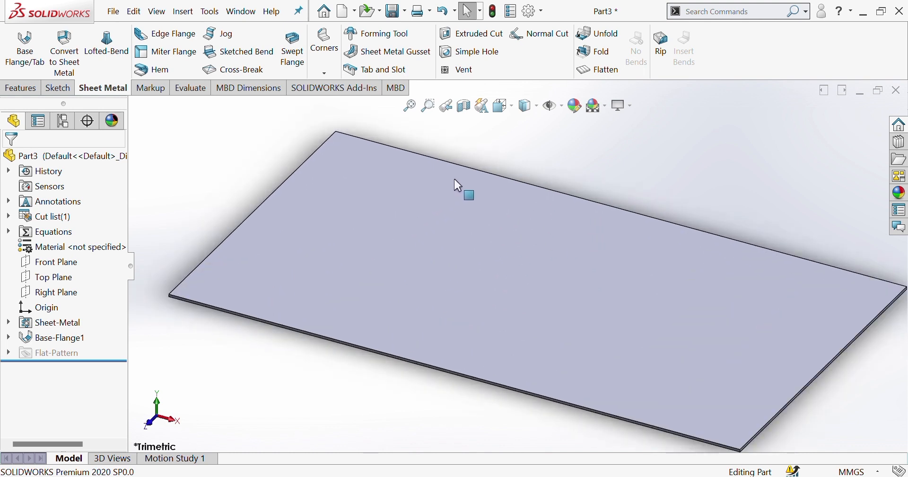
scroll(596, 222, "up", 1)
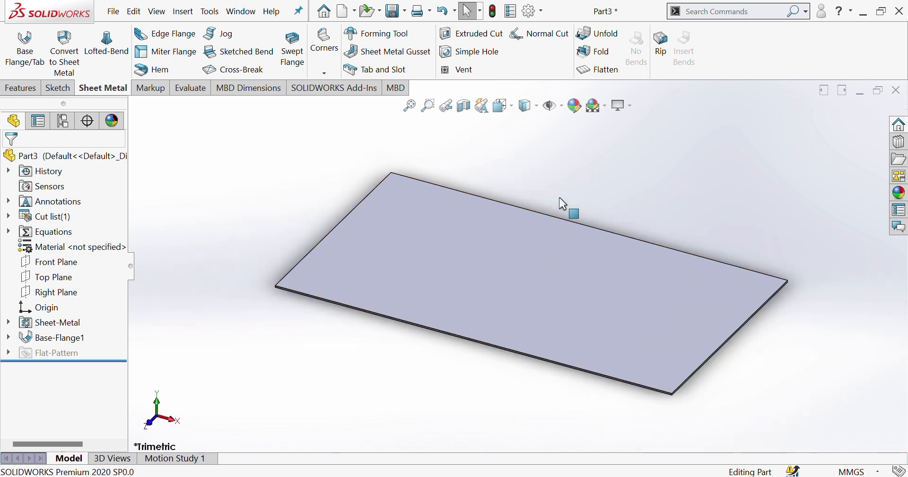
scroll(561, 213, "down", 2)
scroll(537, 319, "up", 2)
scroll(543, 328, "down", 1)
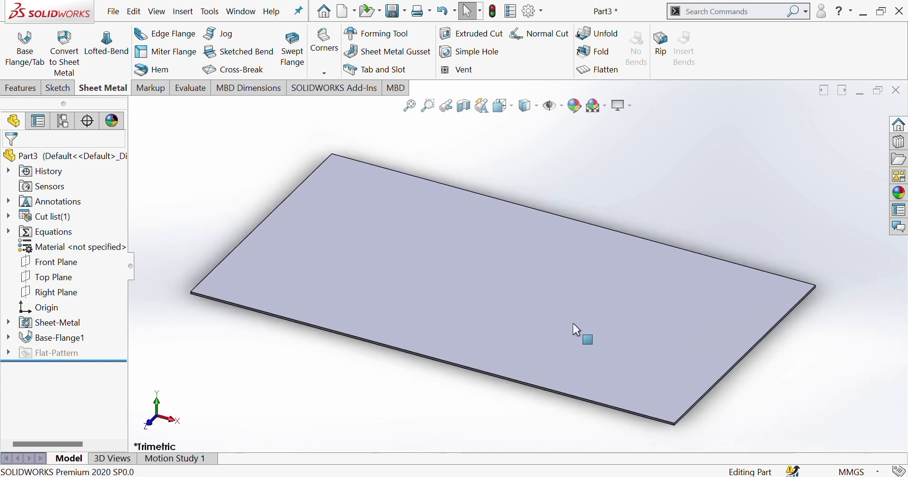
scroll(567, 327, "up", 1)
scroll(448, 291, "down", 1)
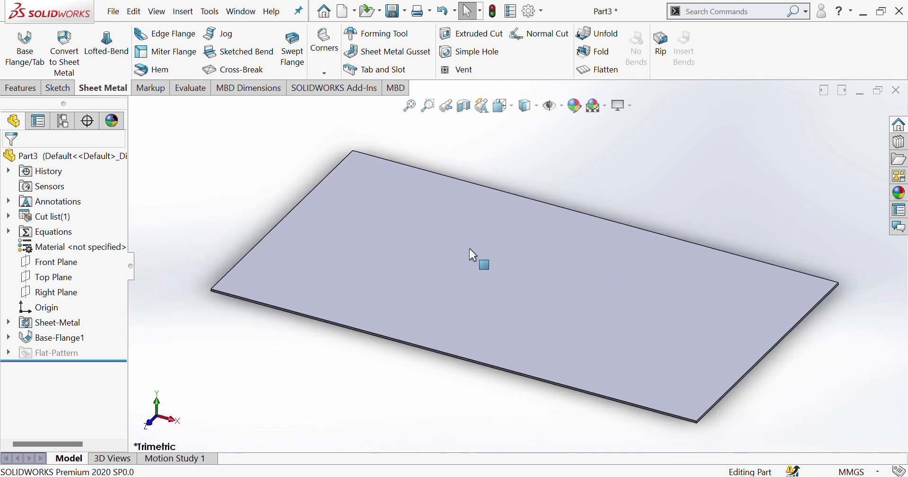
Start a new sketch on the large top face of the sheet metal plate.
left_click(412, 291)
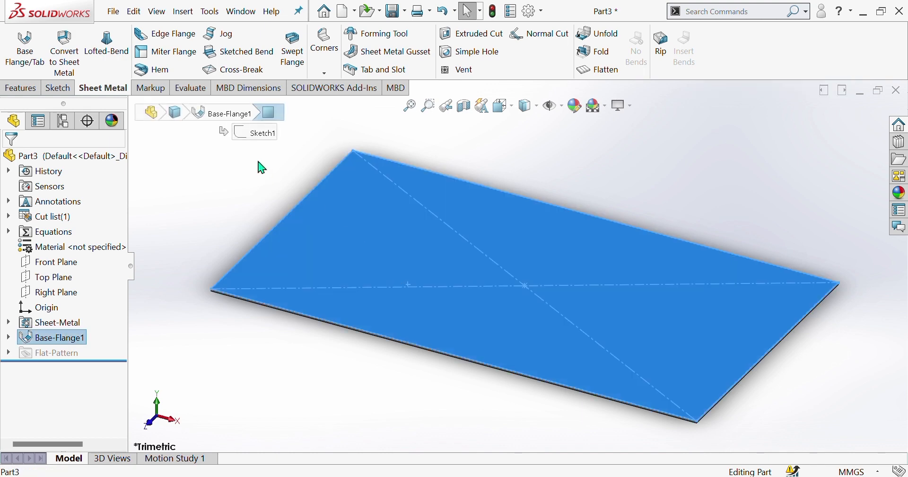
key("ctrl+5")
left_click(235, 232)
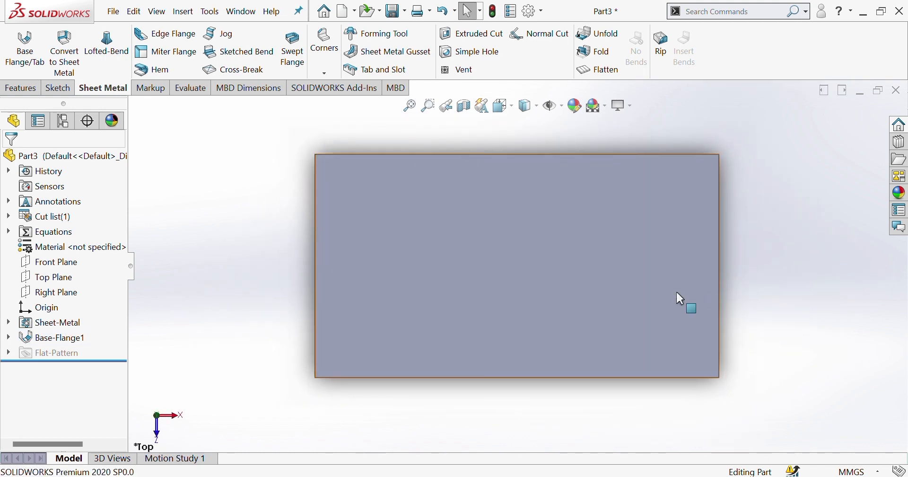
key("f")
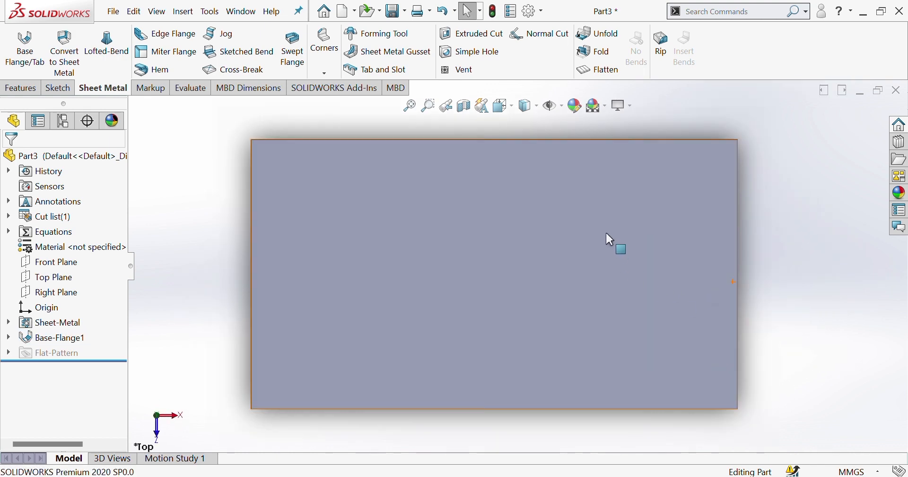
left_click(51, 88)
left_click(17, 45)
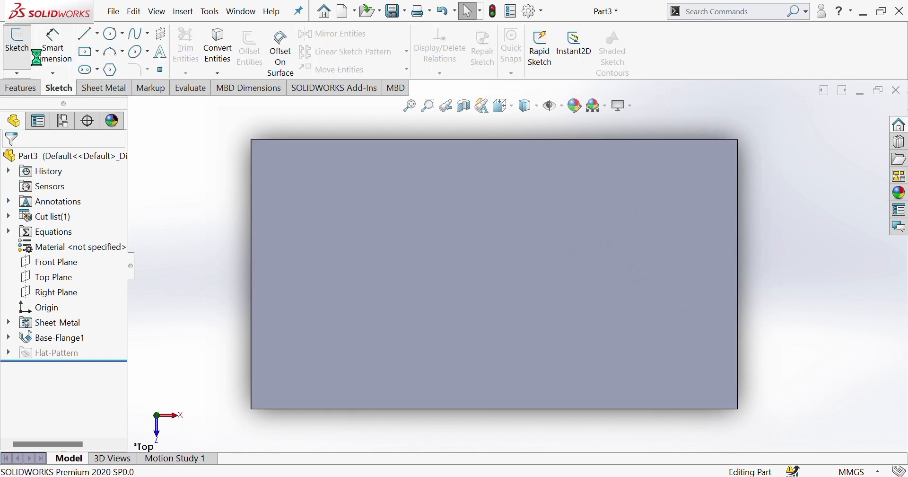
left_click(519, 298)
Sketch a circle of about 65.7 mm radius on the plate, centered on the origin.
scroll(590, 317, "up", 1)
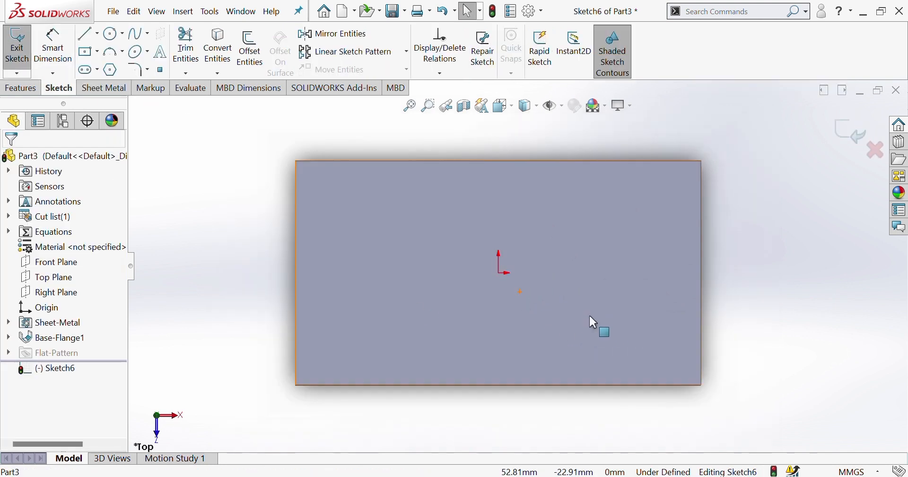
scroll(556, 241, "up", 1)
scroll(558, 204, "down", 1)
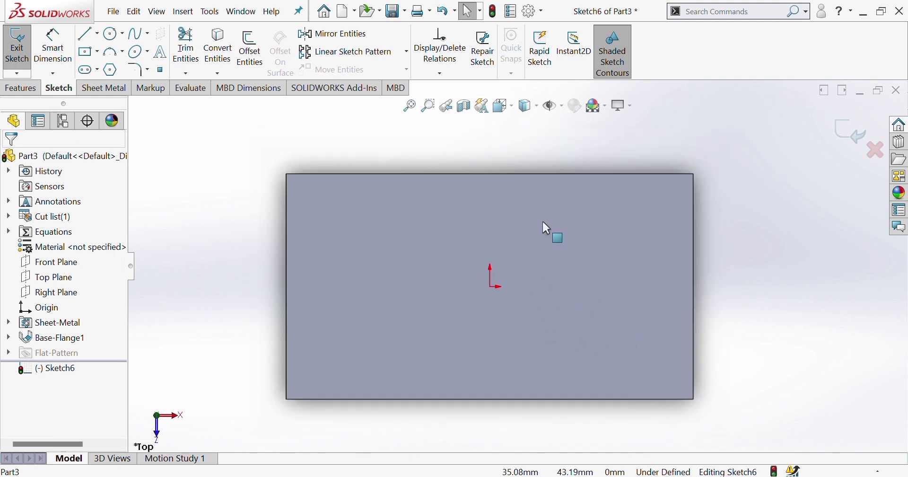
left_click(112, 34)
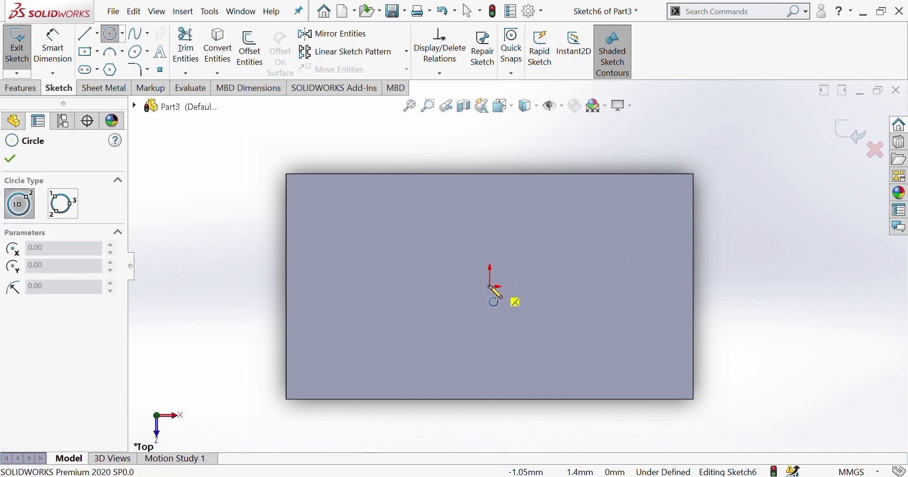
left_click(491, 286)
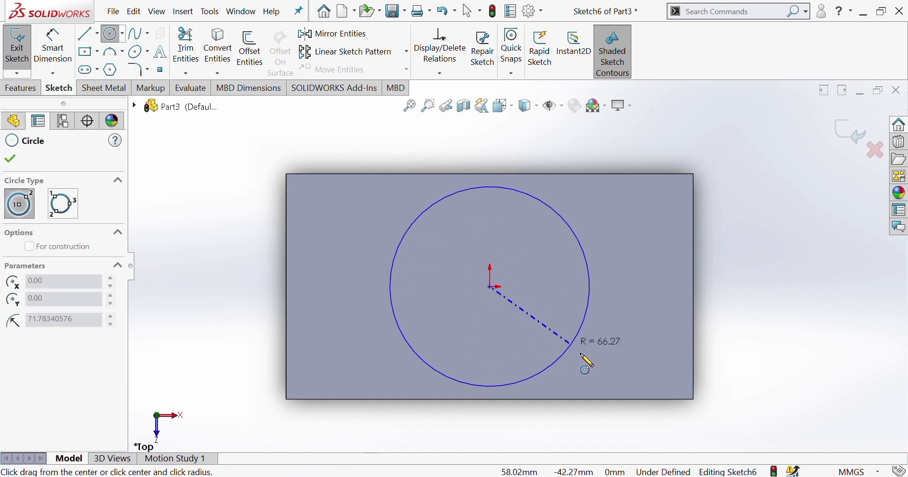
left_click(586, 313)
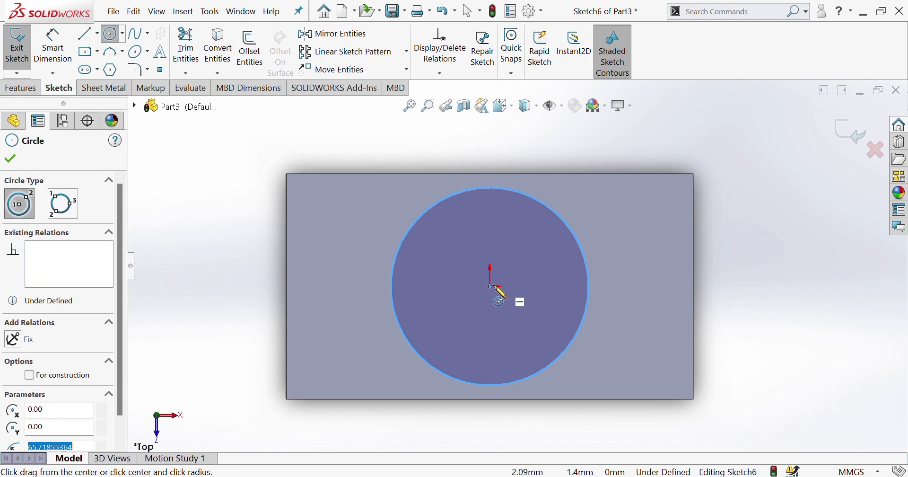
Add two smaller concentric circles centered on the origin, with radii of about 42.7 mm and 21 mm.
scroll(495, 286, "down", 5)
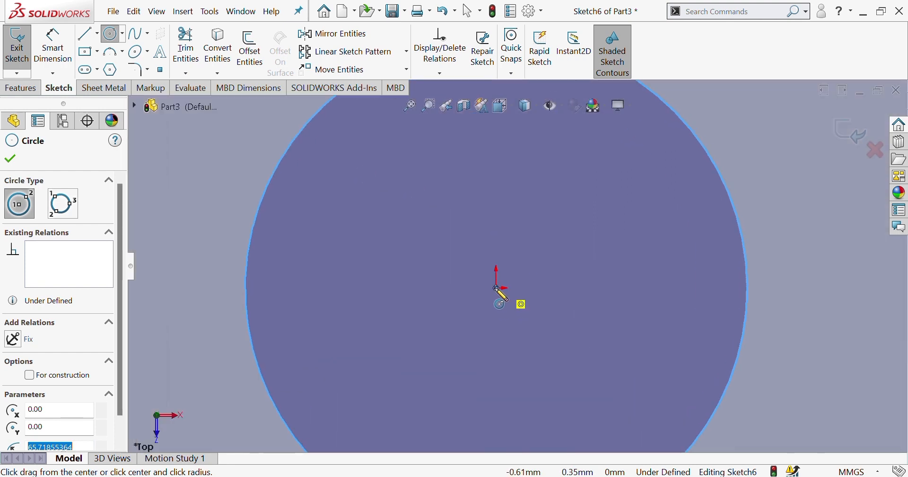
left_click(497, 287)
left_click(648, 352)
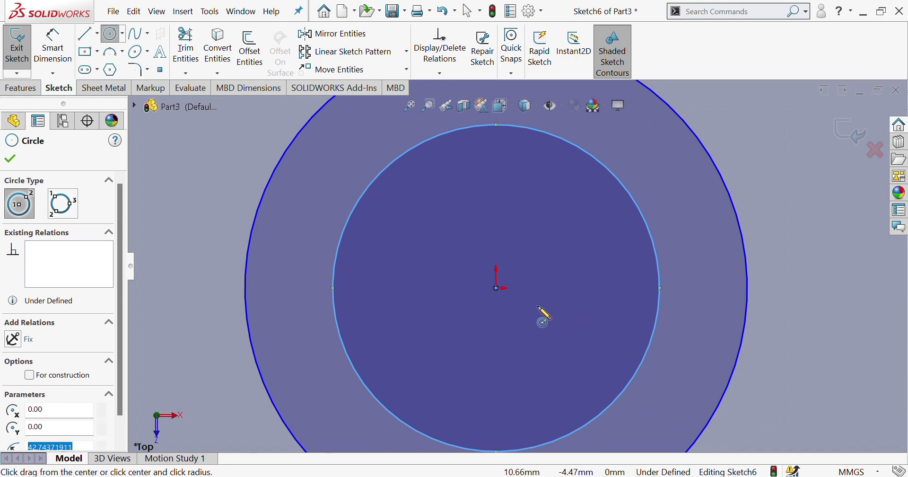
left_click(497, 287)
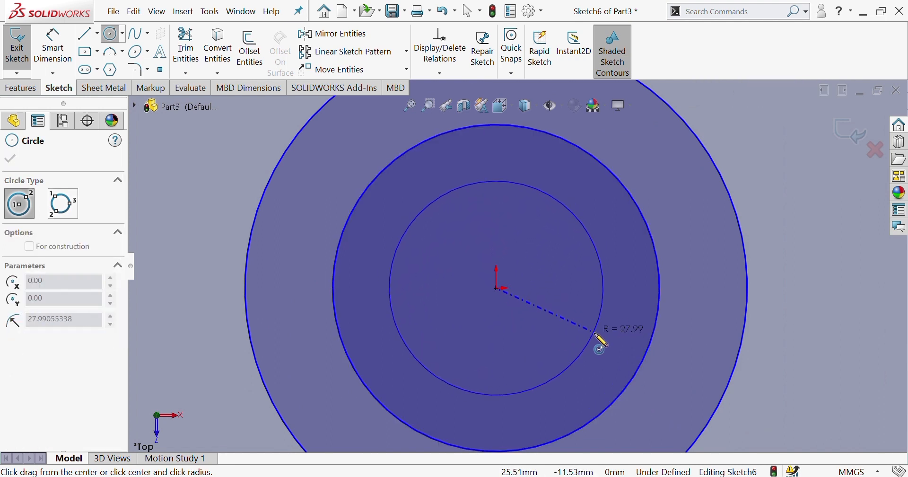
left_click(570, 325)
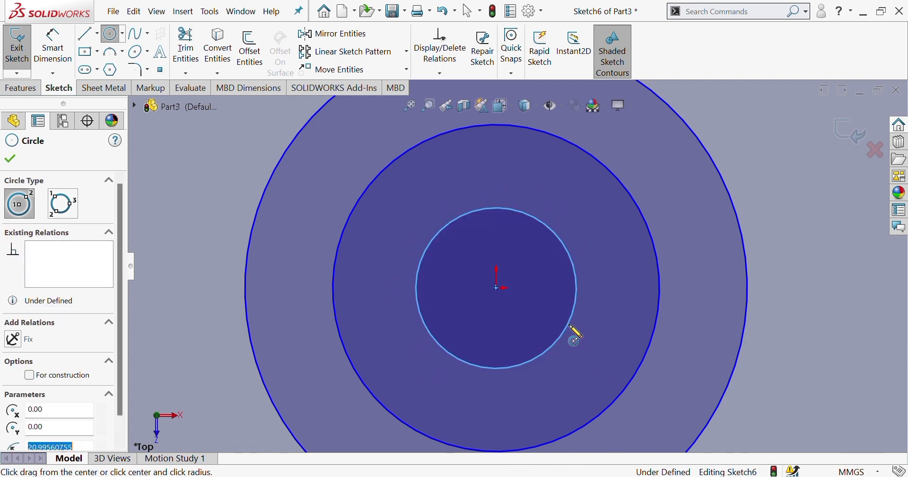
left_click(2, 157)
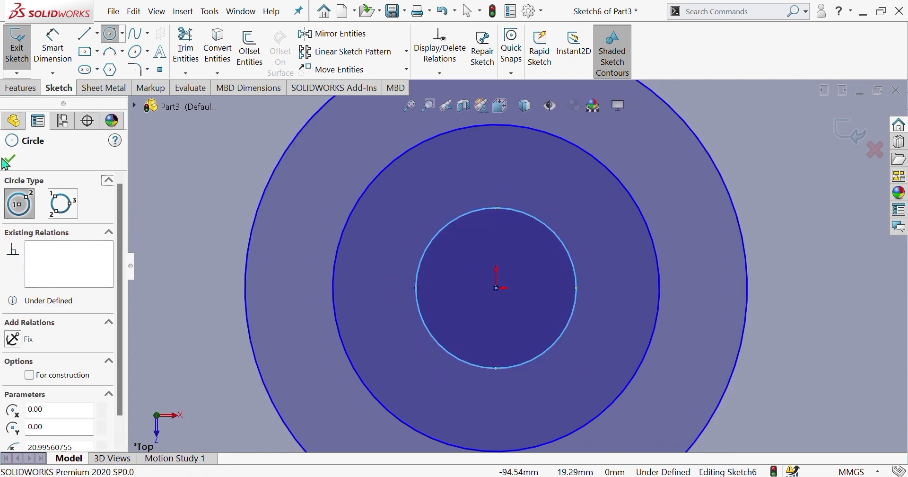
left_click(9, 161)
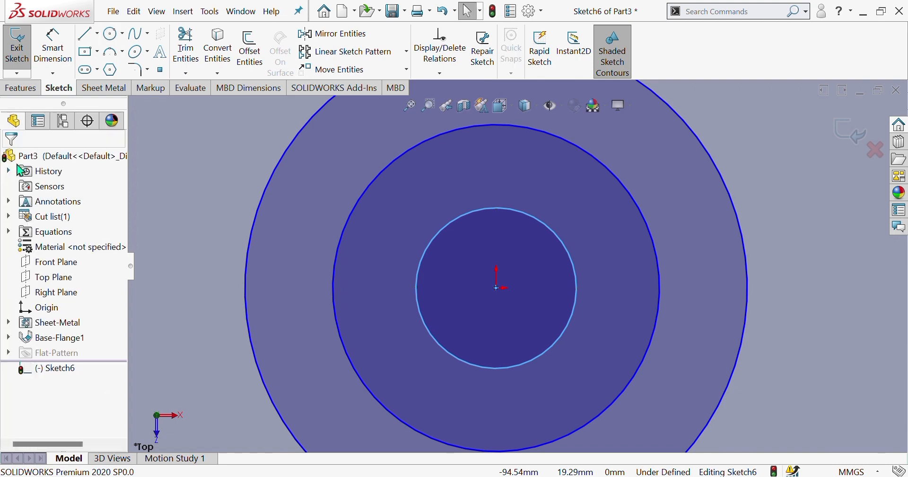
Sketch a horizontal line about 131.4 mm long across the full diameter of the outermost circle, through the origin.
left_click(87, 34)
scroll(440, 308, "up", 3)
scroll(425, 298, "down", 5)
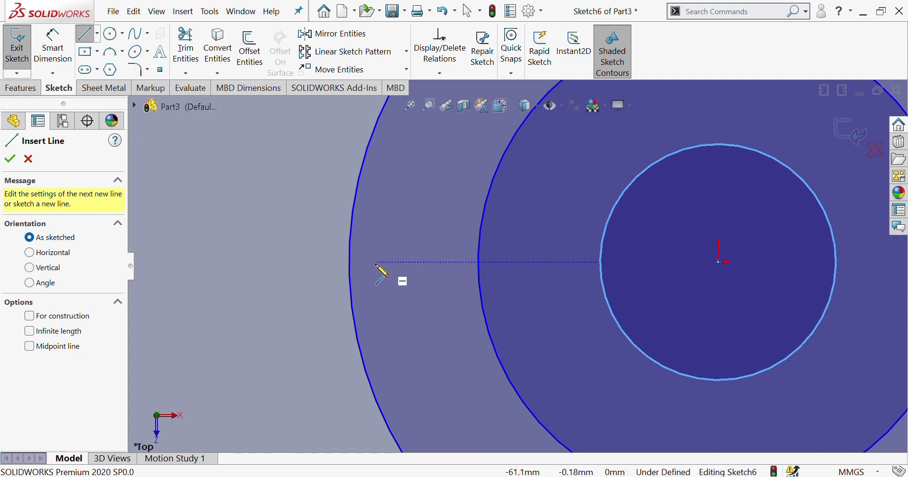
left_click(350, 262)
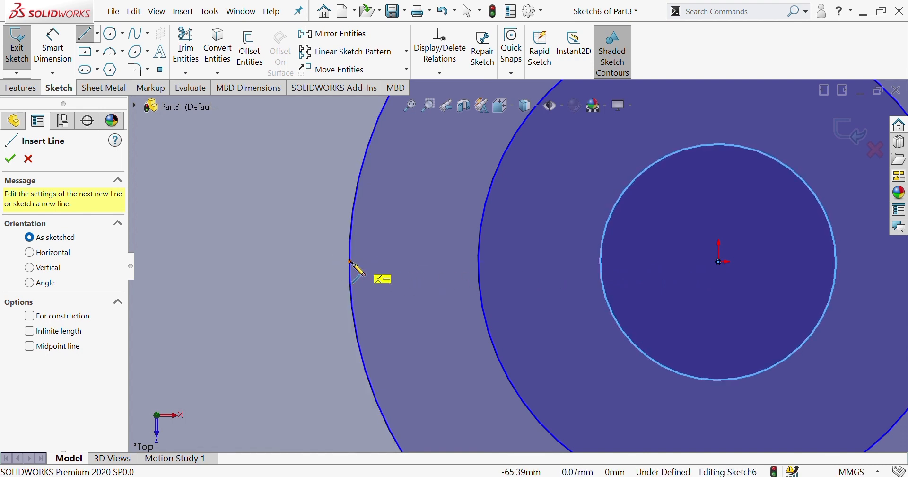
scroll(588, 298, "up", 5)
scroll(682, 267, "down", 3)
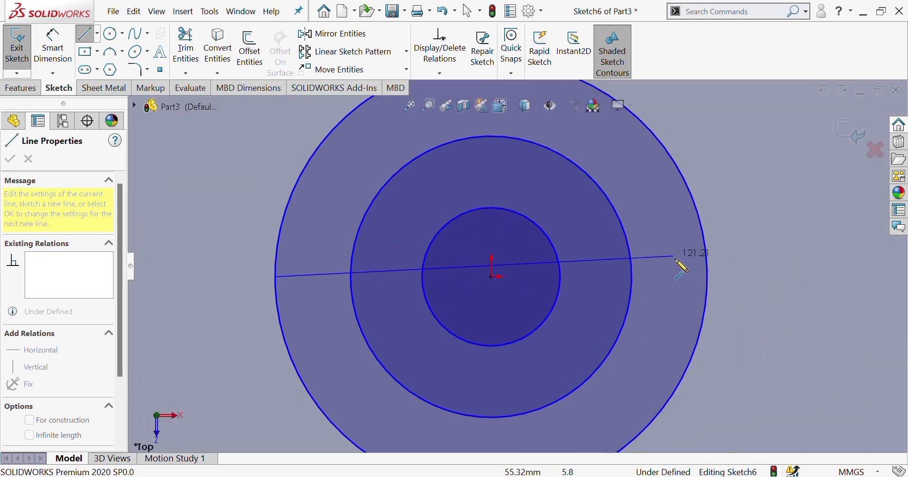
scroll(681, 268, "down", 2)
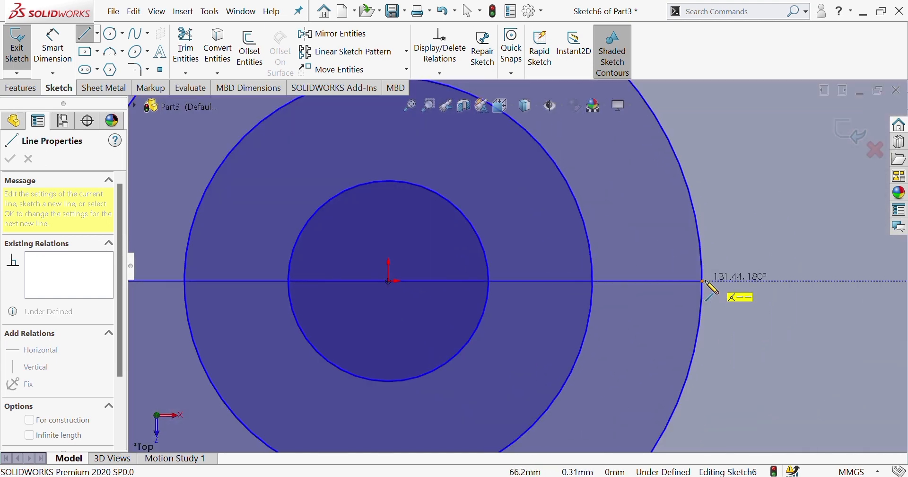
left_click(704, 281)
key("Escape")
key("Escape")
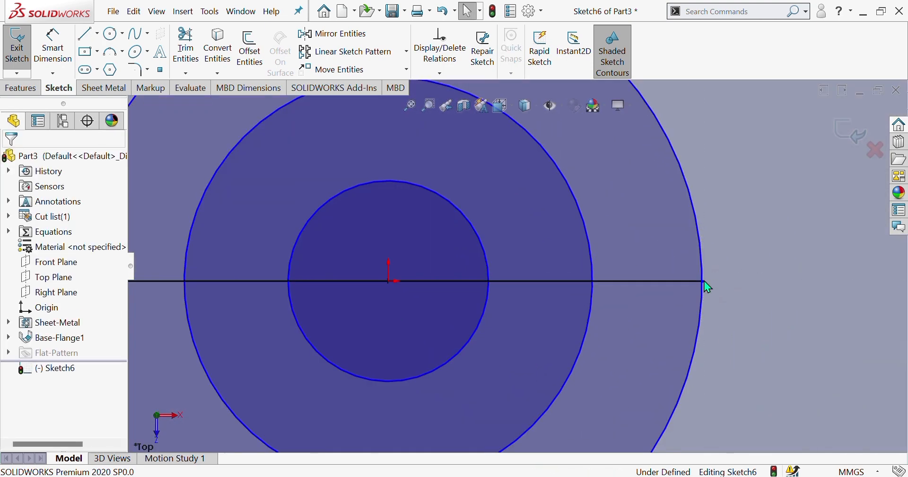
Sketch a vertical line about 131.4 mm long across the full diameter of the outermost circle, through the origin.
left_click(86, 33)
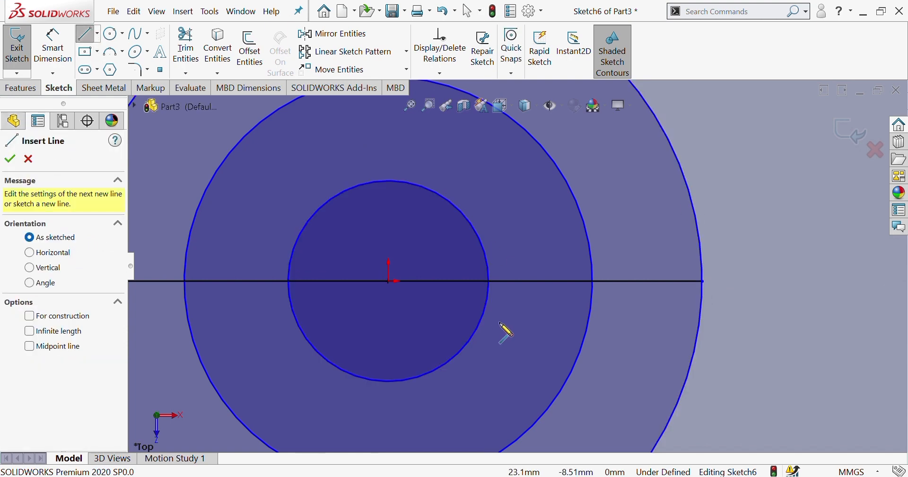
scroll(499, 323, "up", 3)
scroll(468, 150, "down", 1)
scroll(466, 150, "up", 2)
scroll(465, 149, "down", 2)
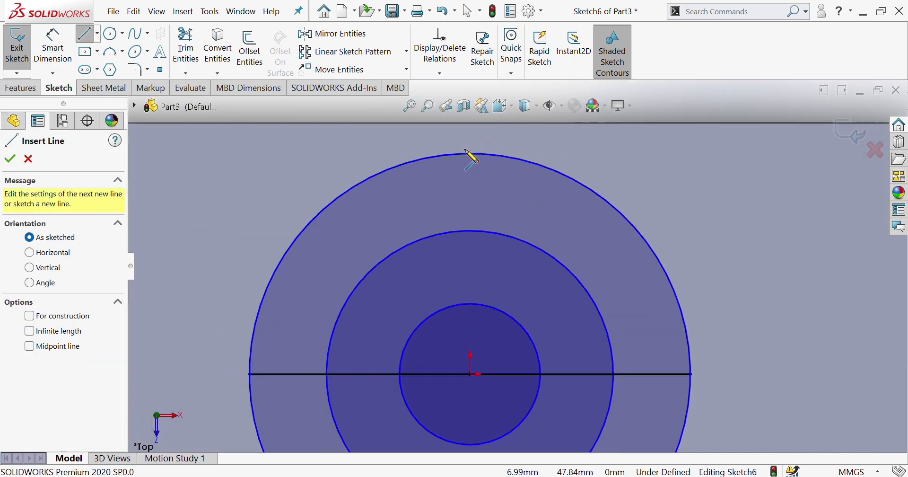
scroll(466, 150, "down", 1)
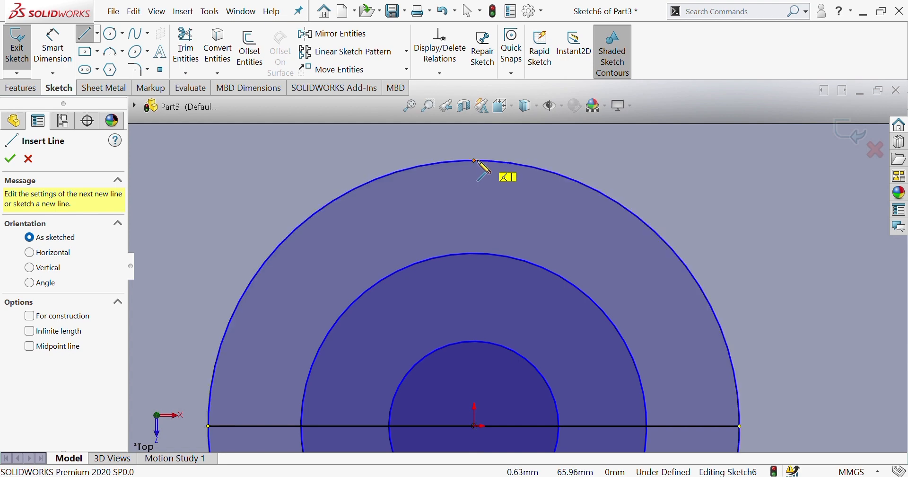
left_click(475, 161)
scroll(506, 314, "up", 5)
left_click(502, 319)
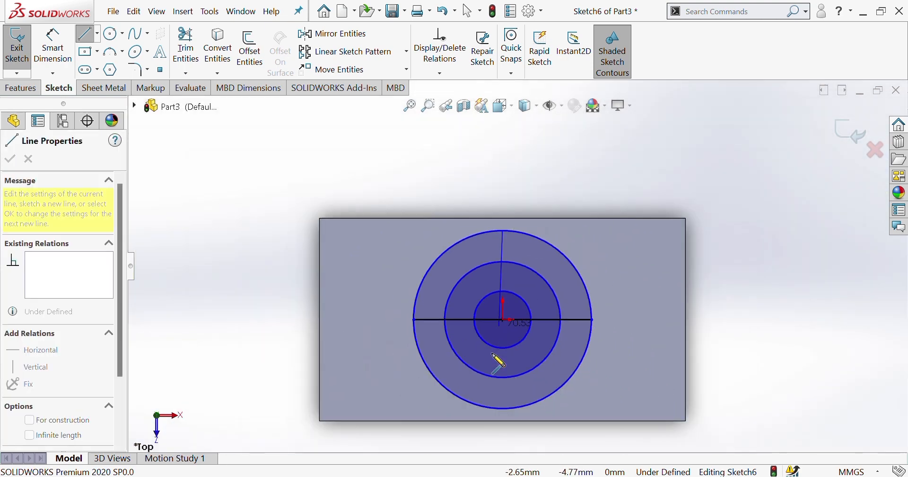
scroll(498, 362, "down", 5)
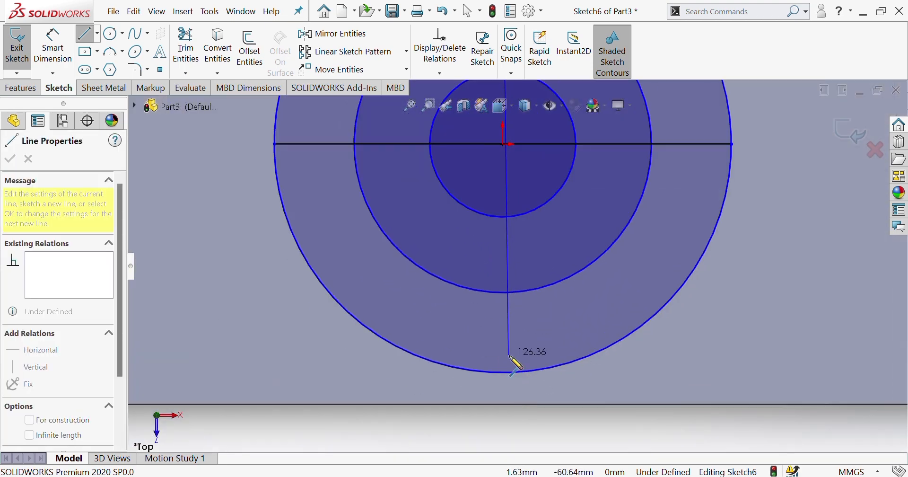
scroll(516, 364, "down", 2)
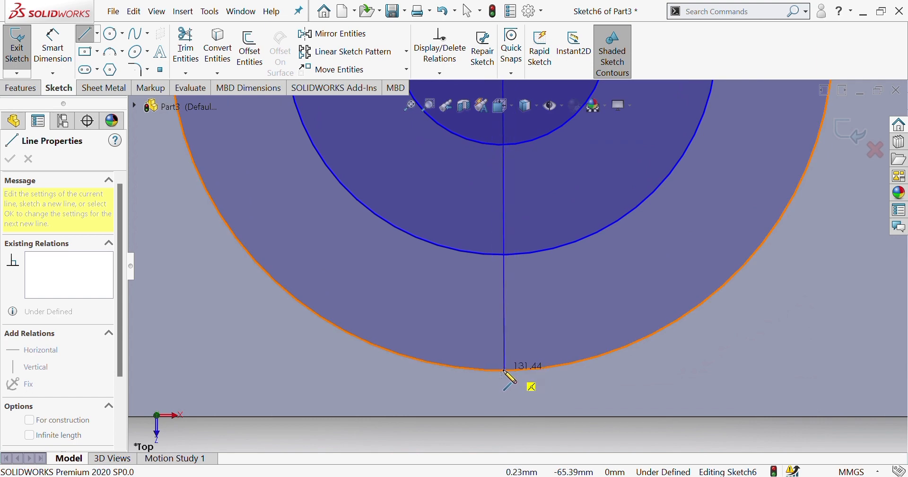
left_click(503, 370)
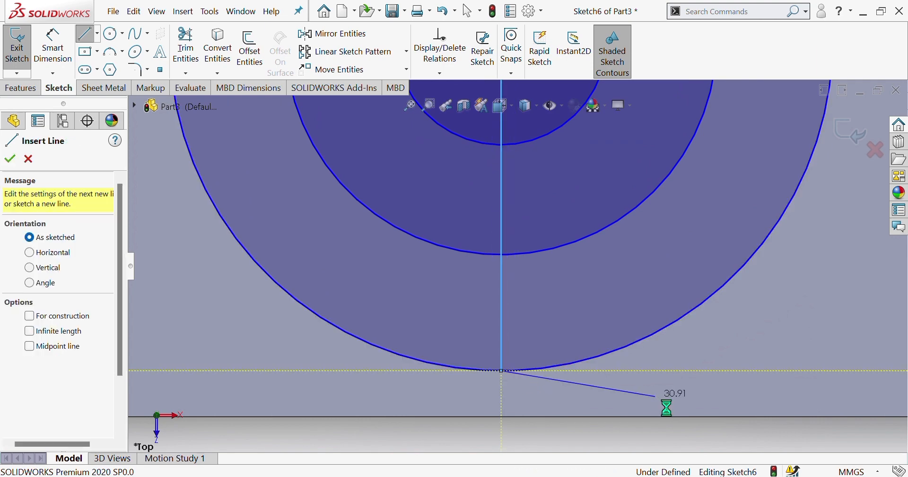
key("Escape")
scroll(628, 284, "up", 7)
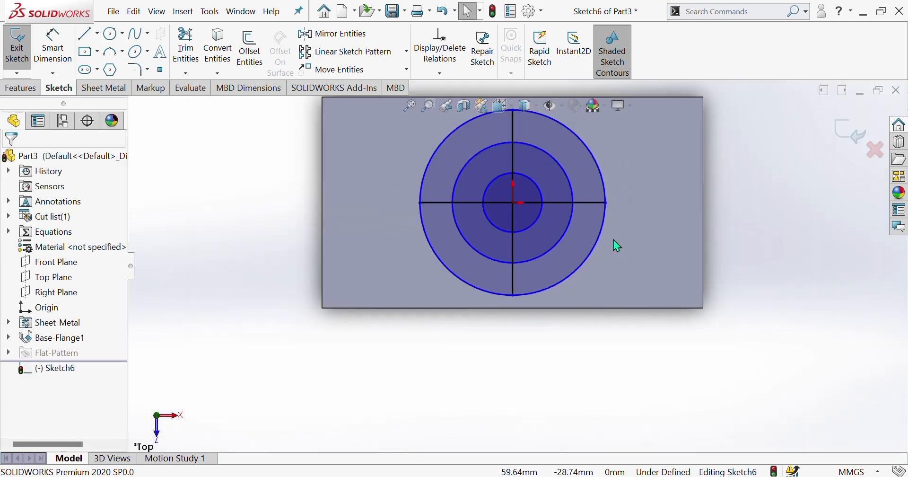
Exit the sketch of circles and crossing lines and show the plate in isometric view.
scroll(614, 239, "up", 1)
scroll(595, 174, "down", 1)
left_click(842, 135)
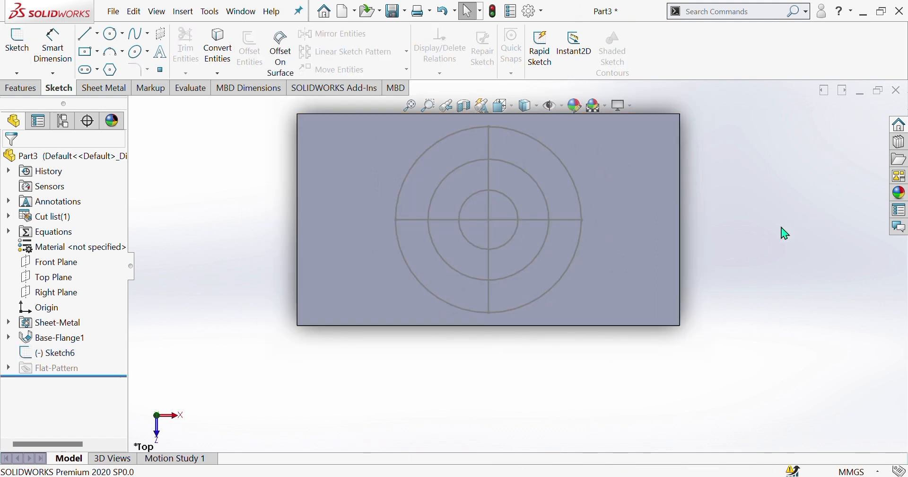
key("ctrl+7")
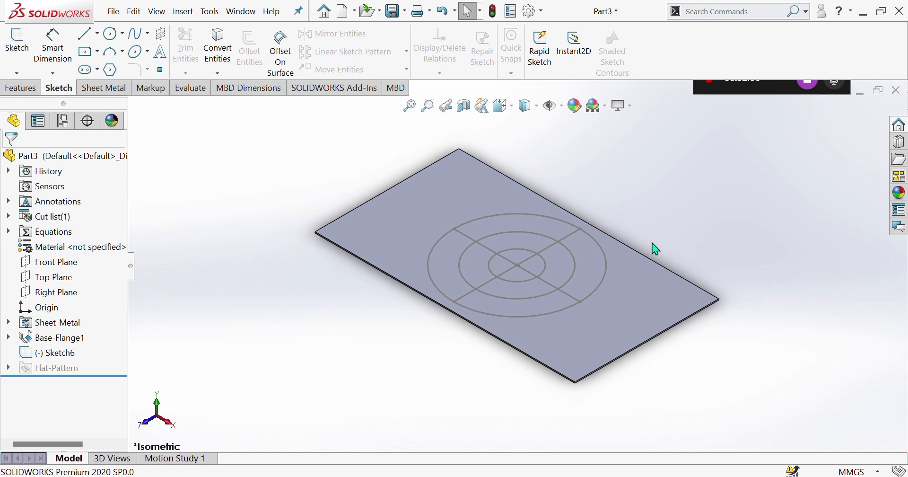
scroll(655, 248, "down", 2)
scroll(547, 239, "up", 1)
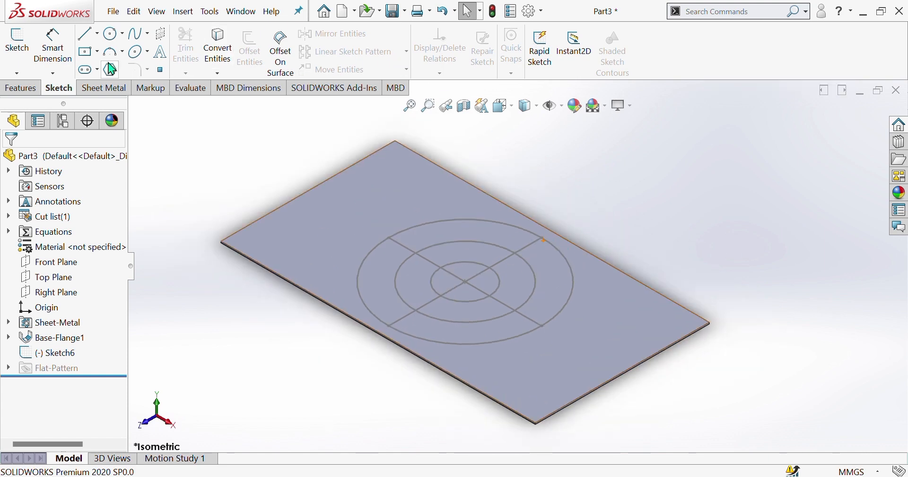
Start a sheet metal Vent feature with the outermost sketch circle as its boundary.
left_click(115, 88)
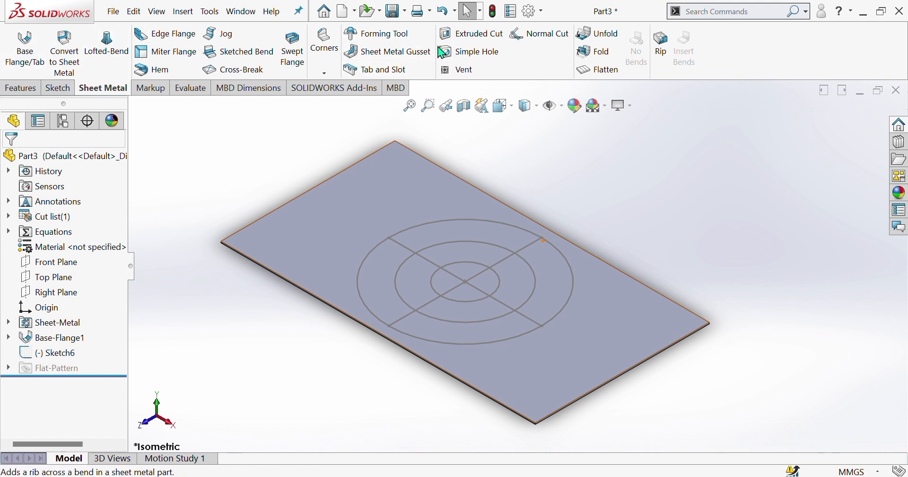
left_click(461, 71)
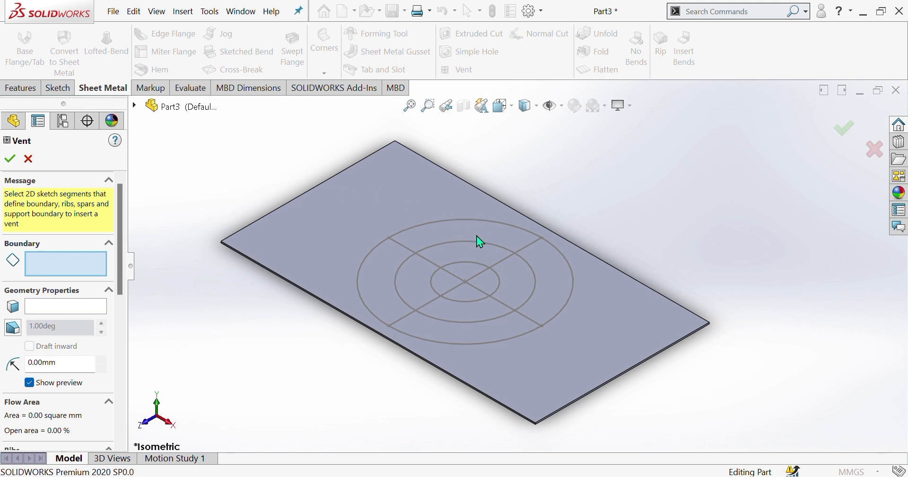
scroll(504, 352, "up", 2)
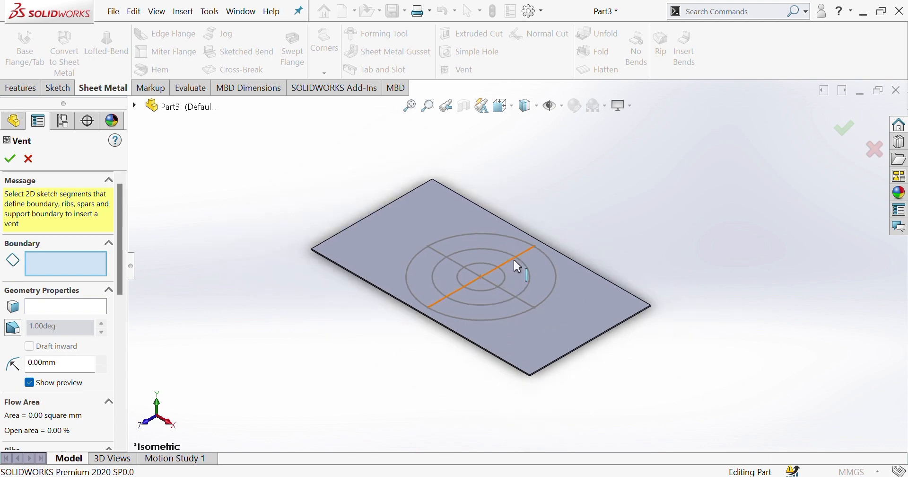
scroll(514, 260, "down", 2)
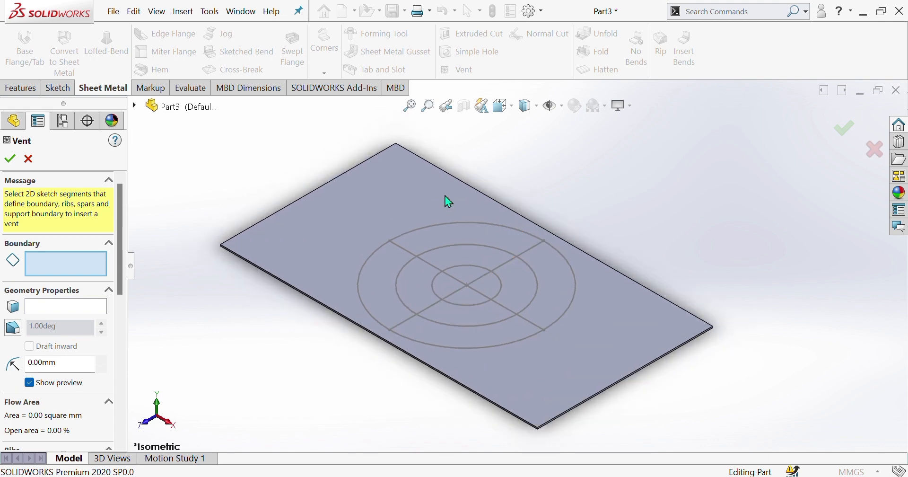
left_click(451, 222)
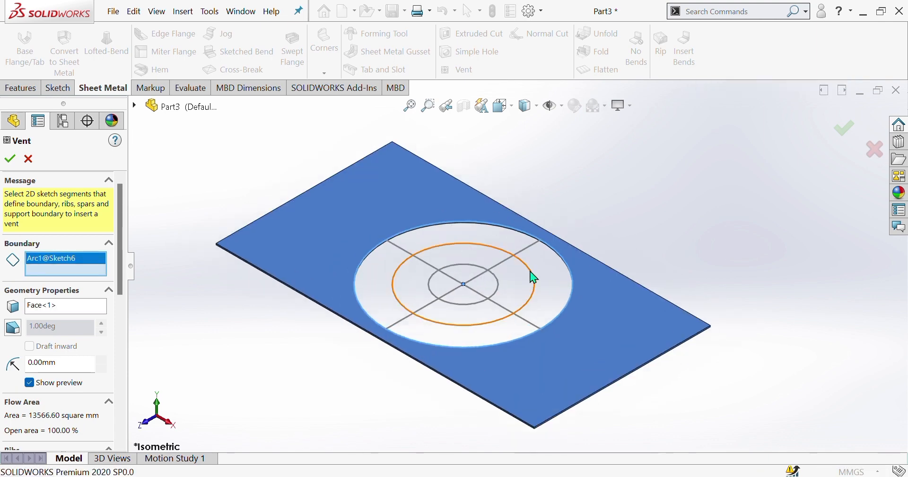
scroll(420, 249, "down", 2)
scroll(464, 306, "up", 2)
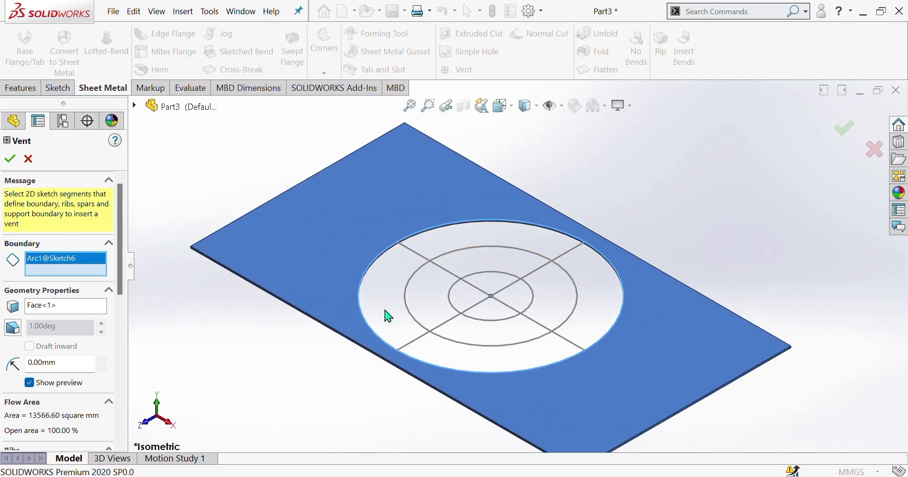
scroll(515, 300, "down", 1)
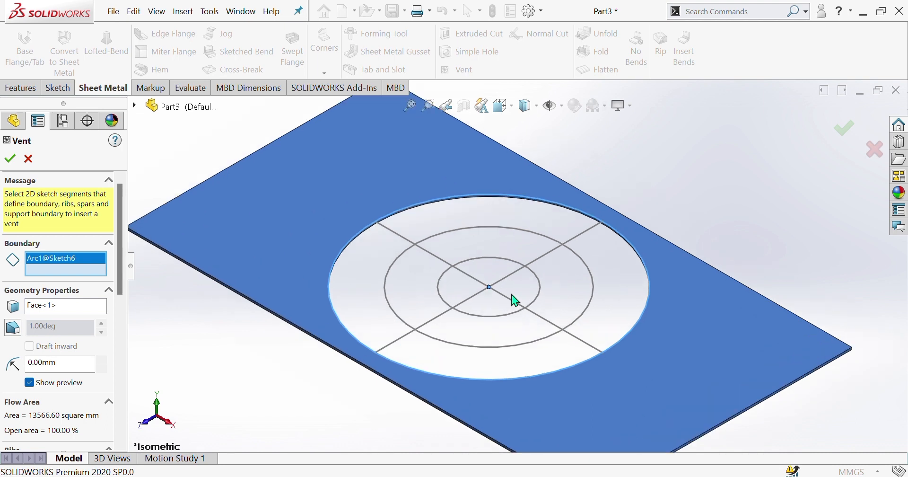
scroll(517, 264, "up", 1)
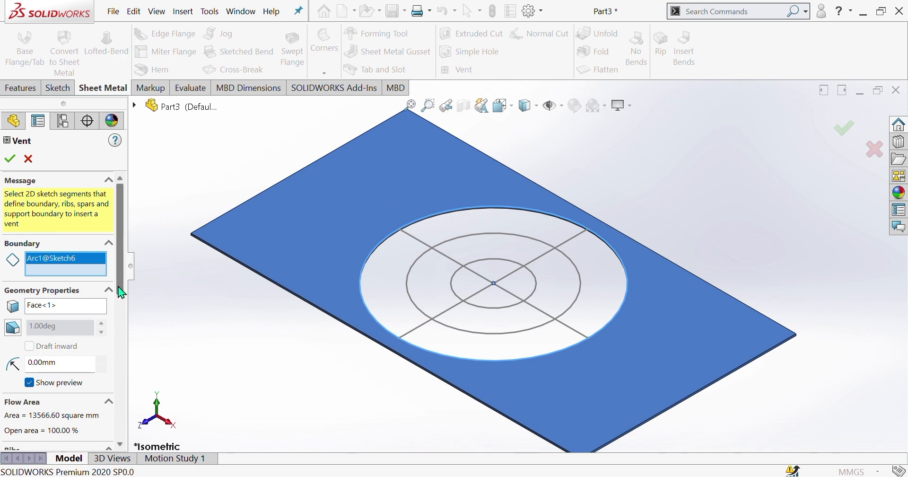
Assign the two crossing diameter lines as the ribs of the vent.
scroll(121, 293, "down", 3)
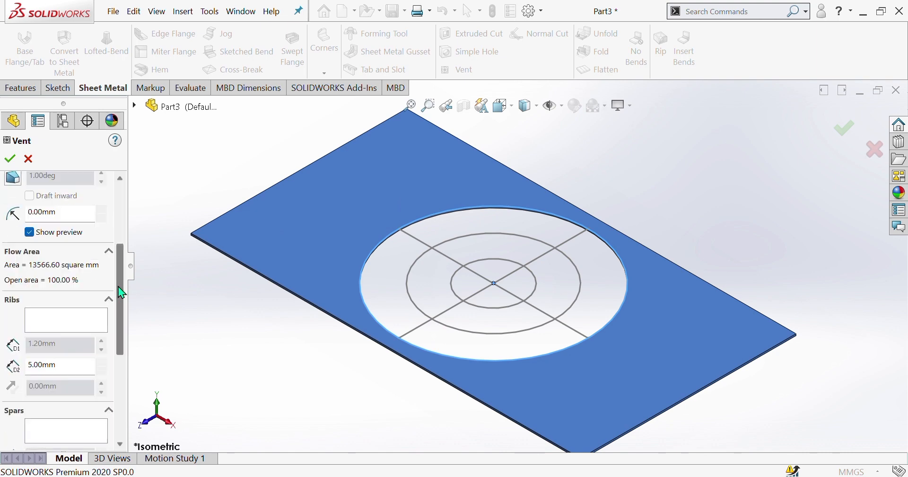
scroll(121, 293, "down", 3)
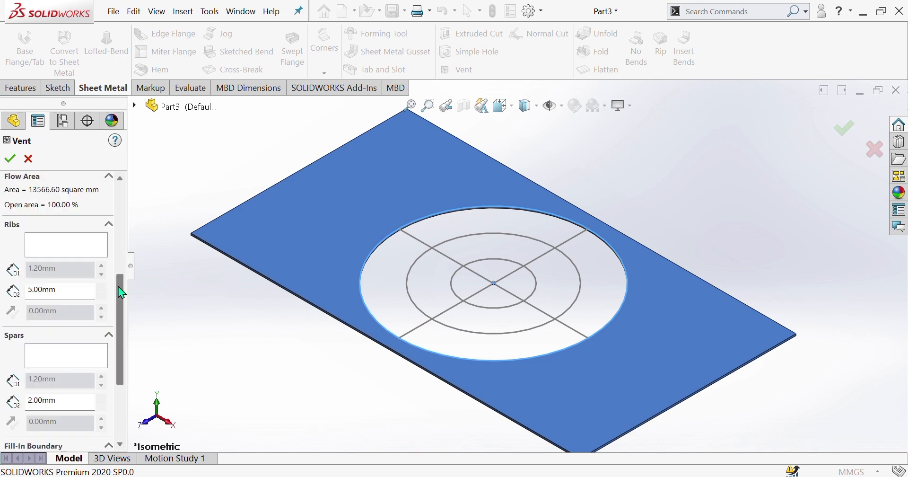
left_click(71, 239)
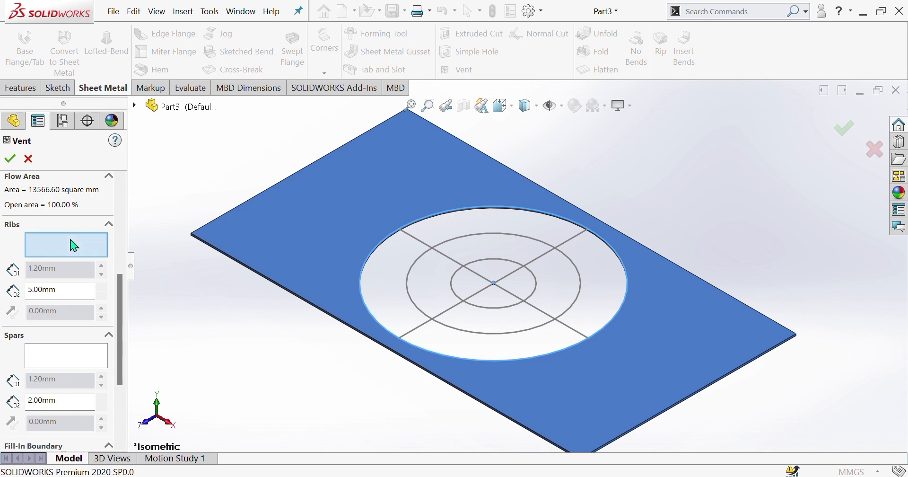
left_click(422, 245)
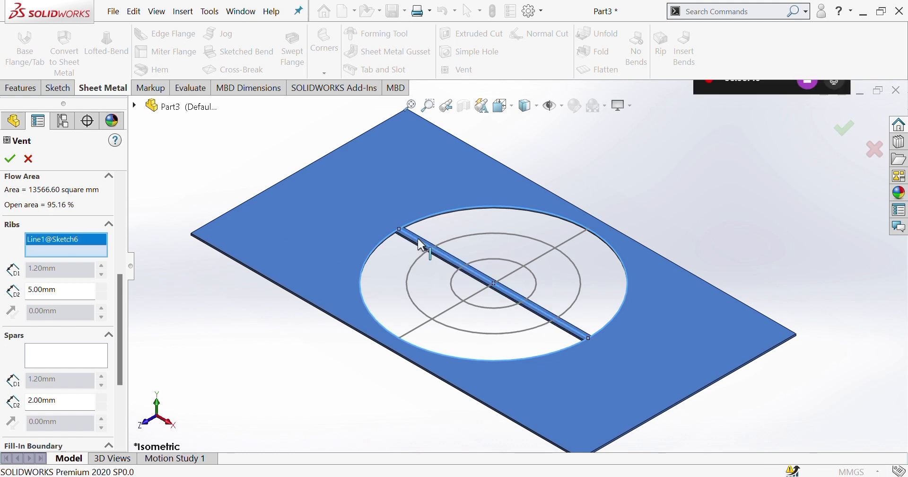
left_click(577, 240)
scroll(512, 291, "down", 2)
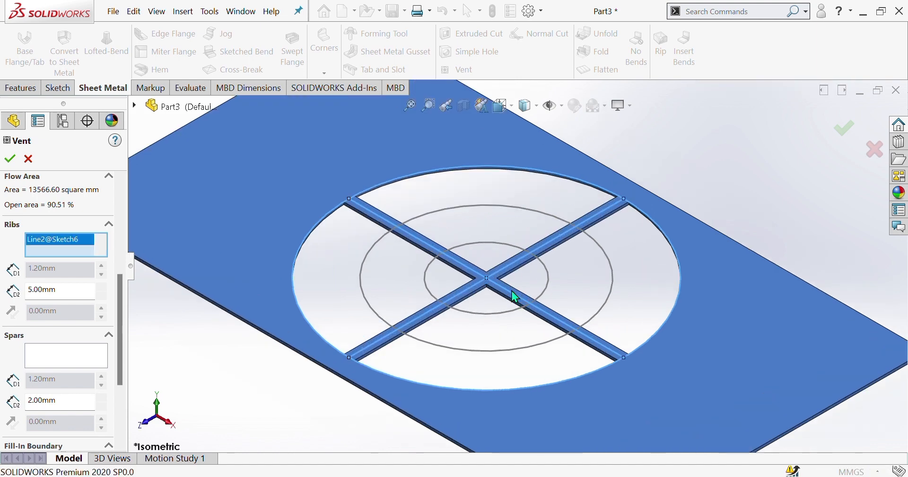
scroll(509, 290, "up", 2)
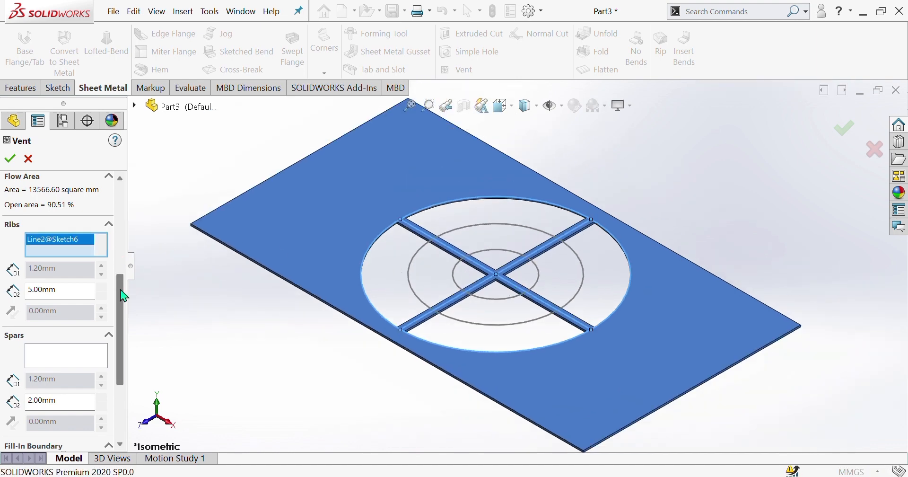
Assign the middle and innermost circles as the spars of the vent.
scroll(124, 295, "down", 3)
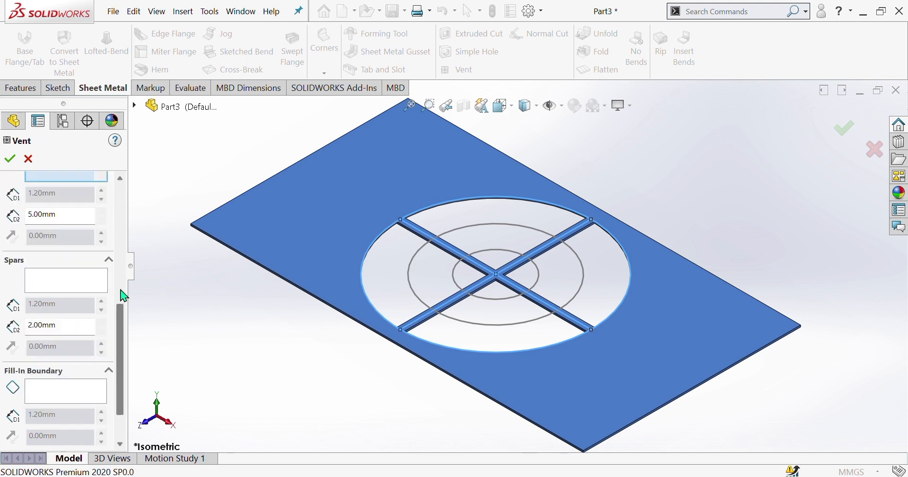
scroll(124, 296, "down", 2)
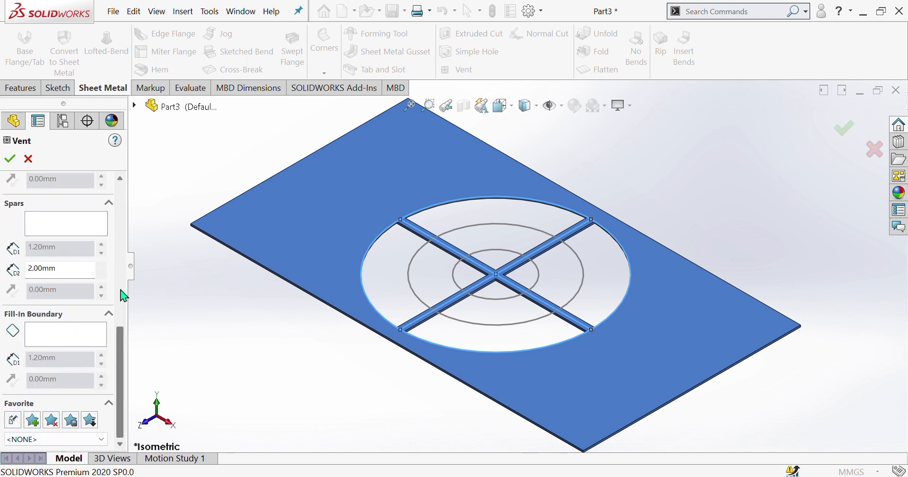
left_click(83, 233)
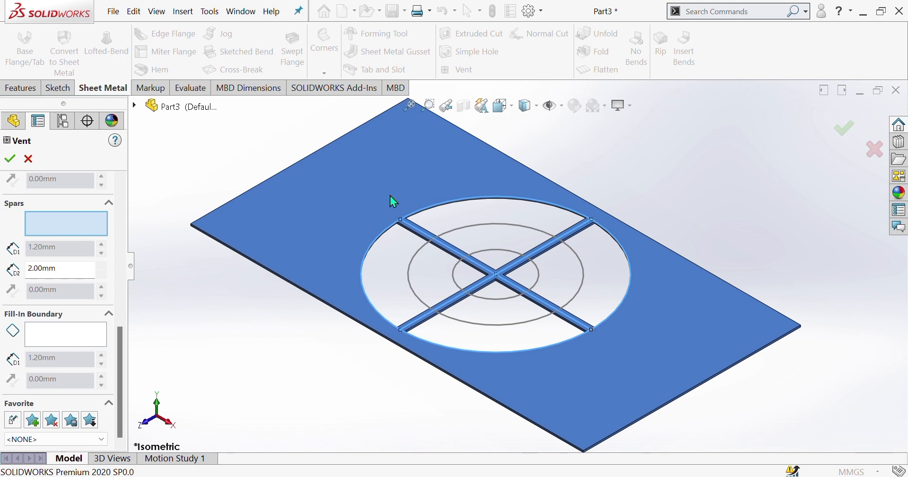
left_click(503, 224)
left_click(501, 256)
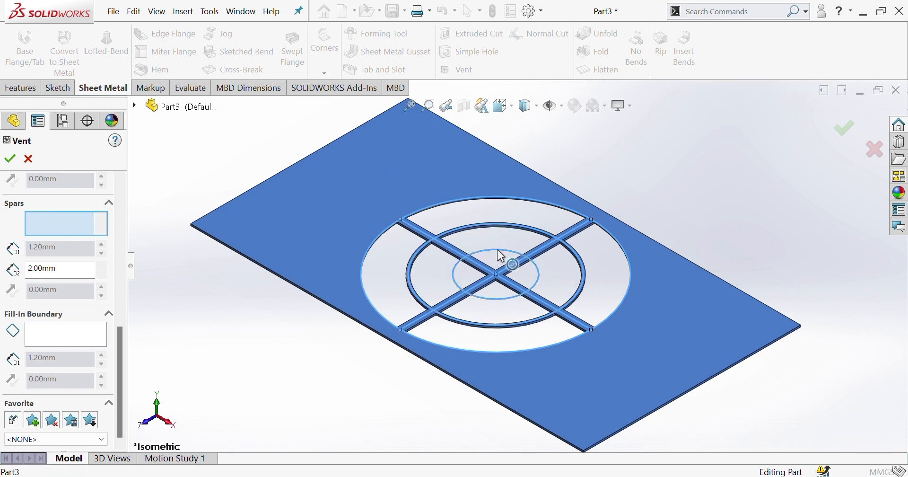
scroll(511, 301, "up", 3)
scroll(510, 298, "down", 4)
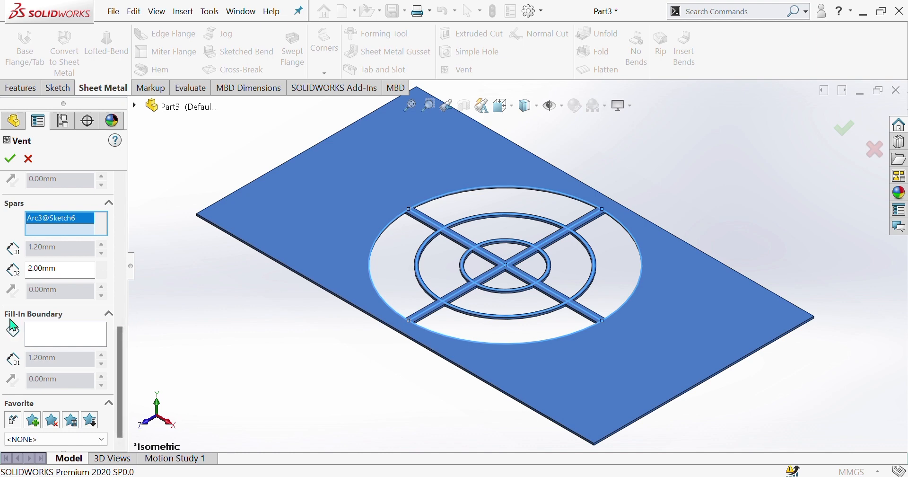
Clear the middle and innermost circles from the spars of the vent.
left_click(91, 338)
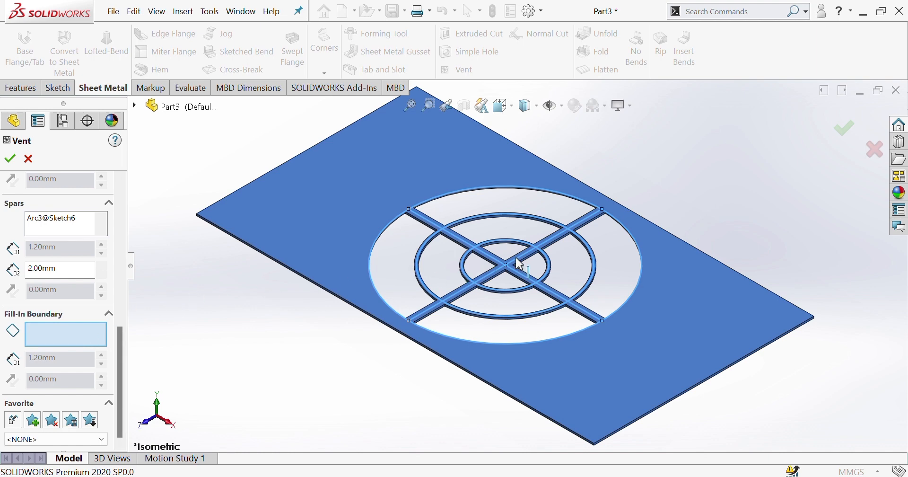
scroll(521, 260, "down", 3)
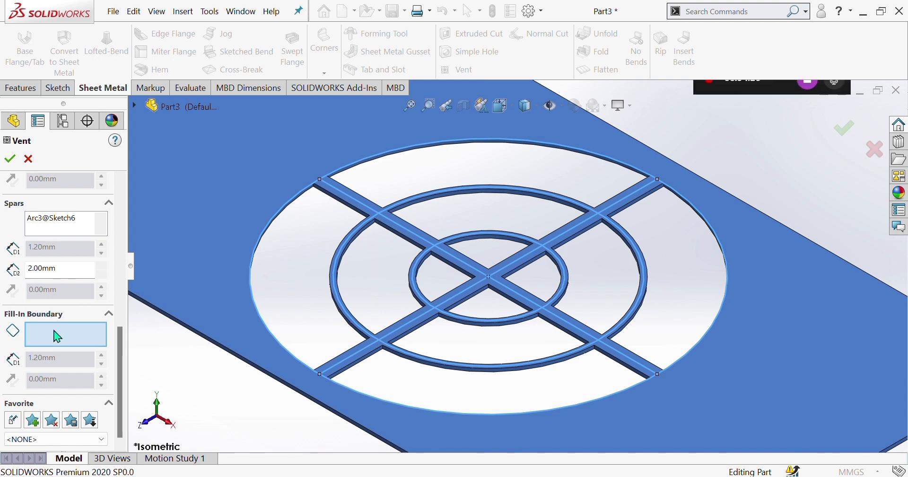
scroll(73, 235, "up", 1)
scroll(126, 232, "up", 2)
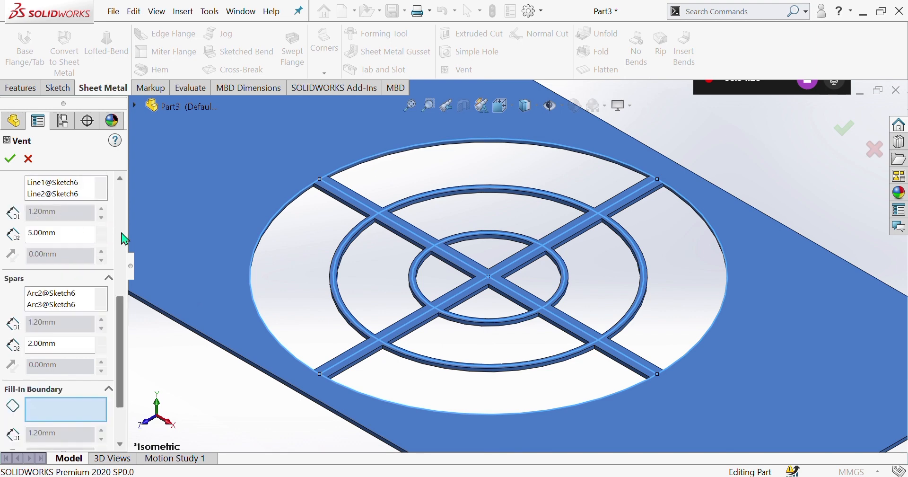
scroll(124, 237, "up", 2)
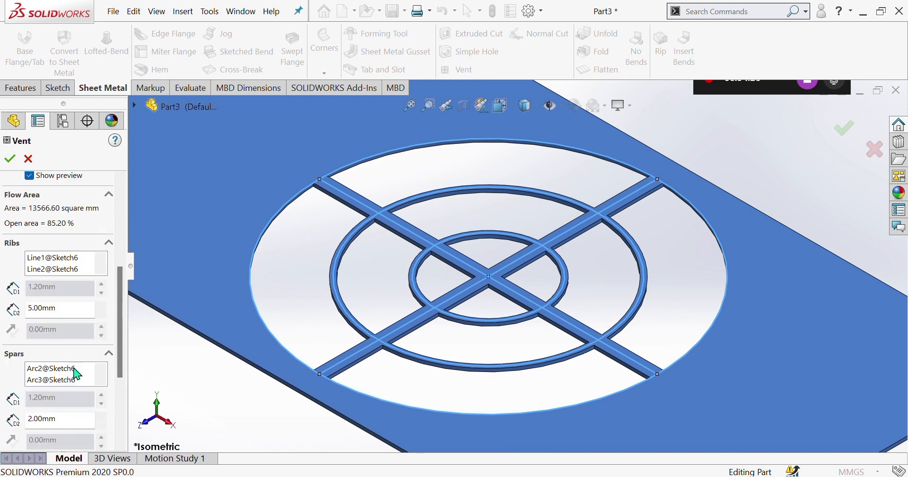
scroll(73, 370, "down", 1)
scroll(75, 371, "up", 1)
left_click(72, 381)
right_click(71, 380)
left_click(121, 397)
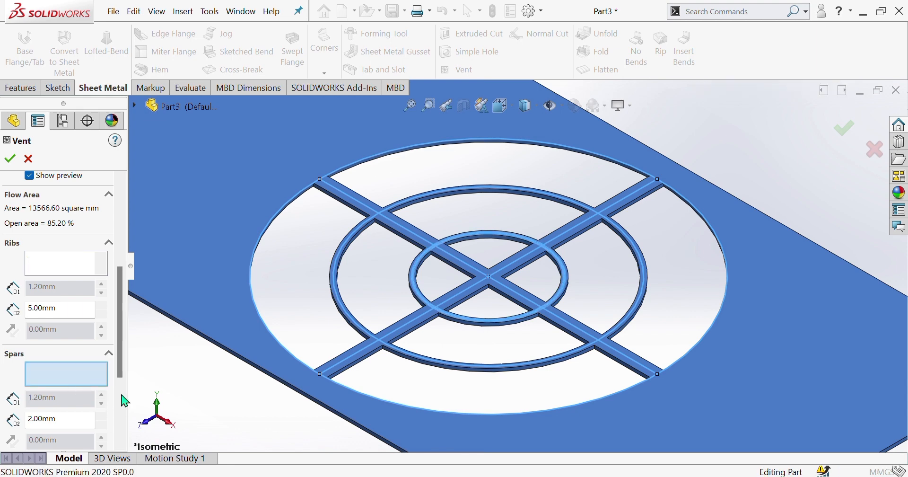
scroll(491, 313, "up", 2)
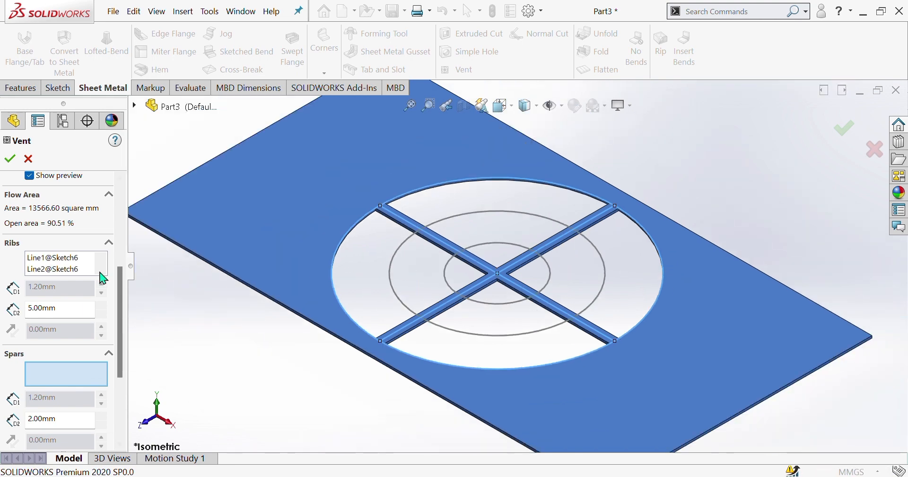
Assign the innermost circle as the fill-in boundary of the vent.
scroll(122, 360, "down", 3)
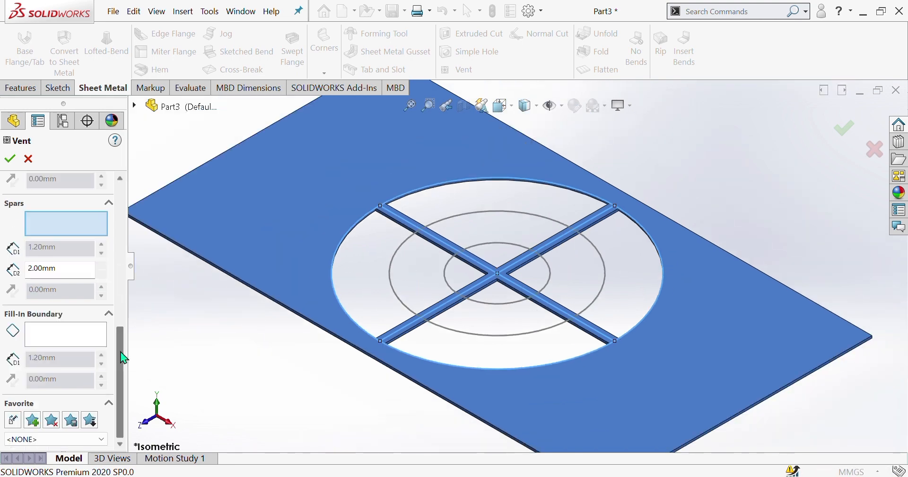
left_click(66, 336)
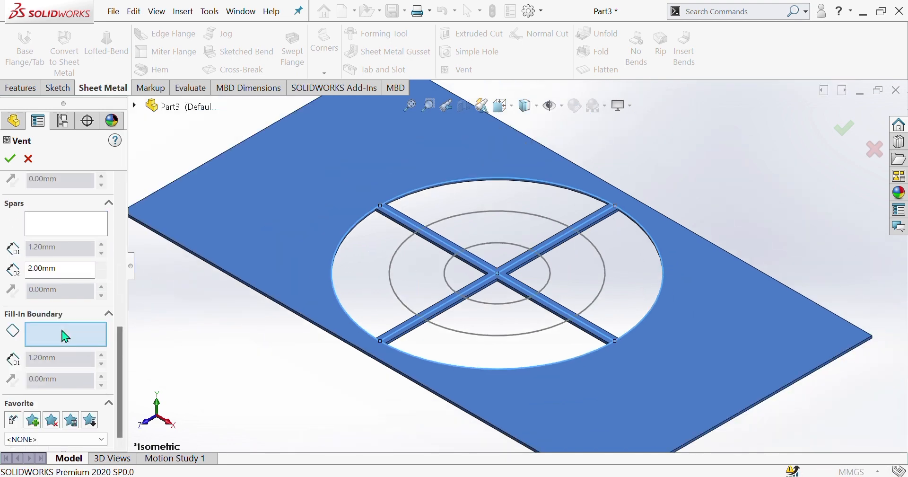
left_click(494, 248)
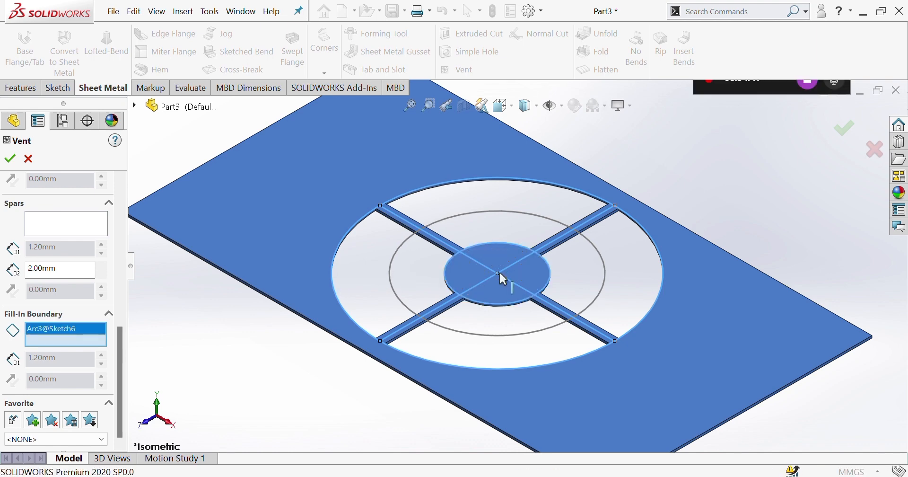
Assign the middle circle as the only spar and accept the vent.
left_click(61, 231)
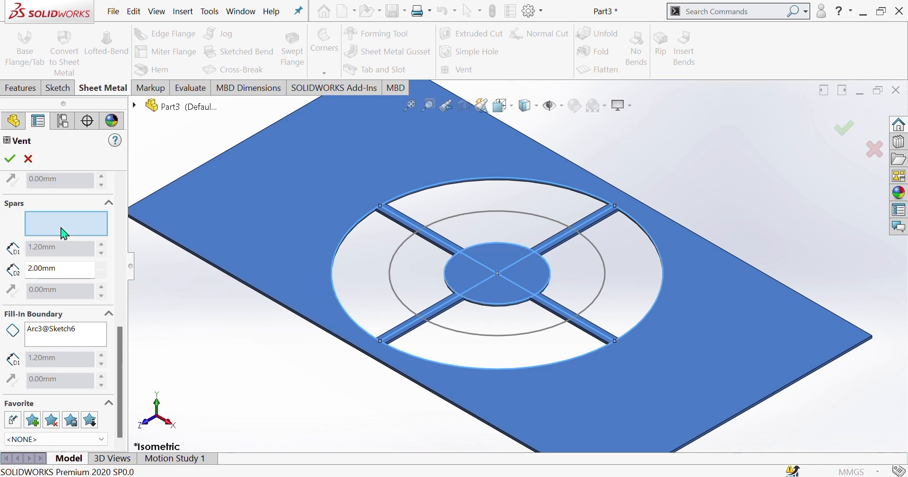
left_click(472, 214)
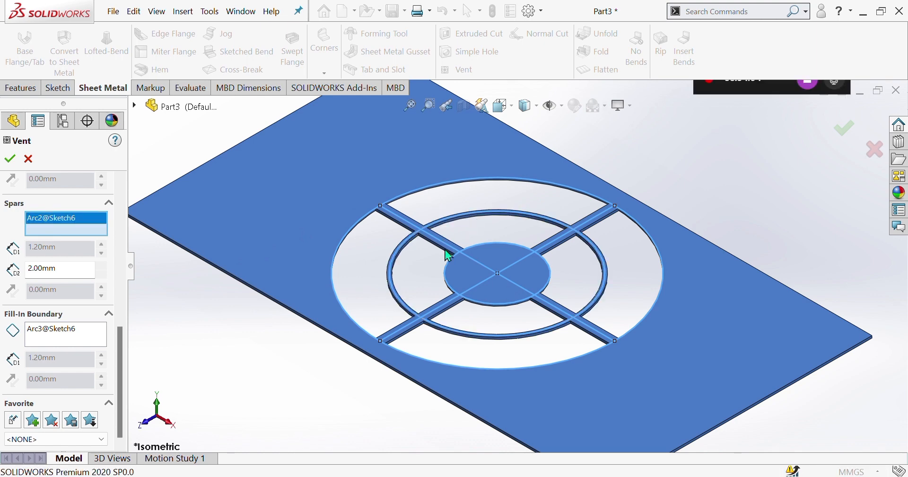
scroll(445, 250, "up", 4)
left_click(8, 161)
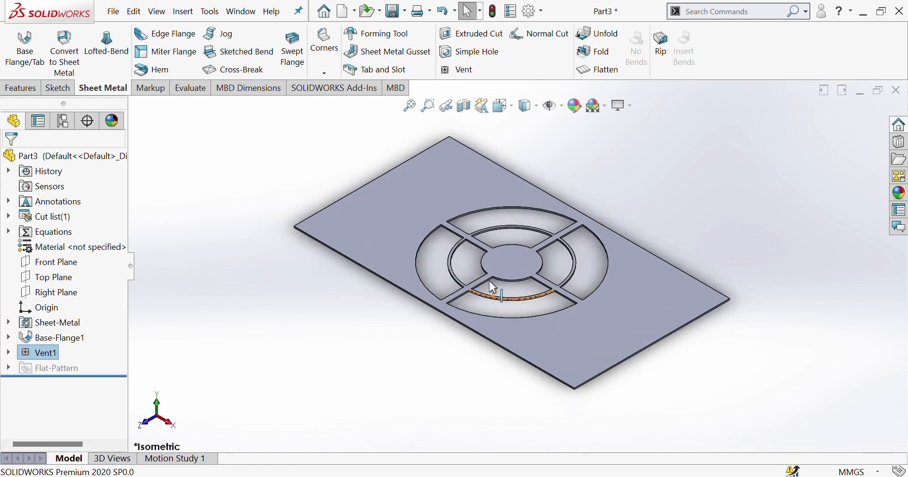
Examine the finished vent from several angles and return to the isometric view.
middle_click_drag(506, 234, 552, 391)
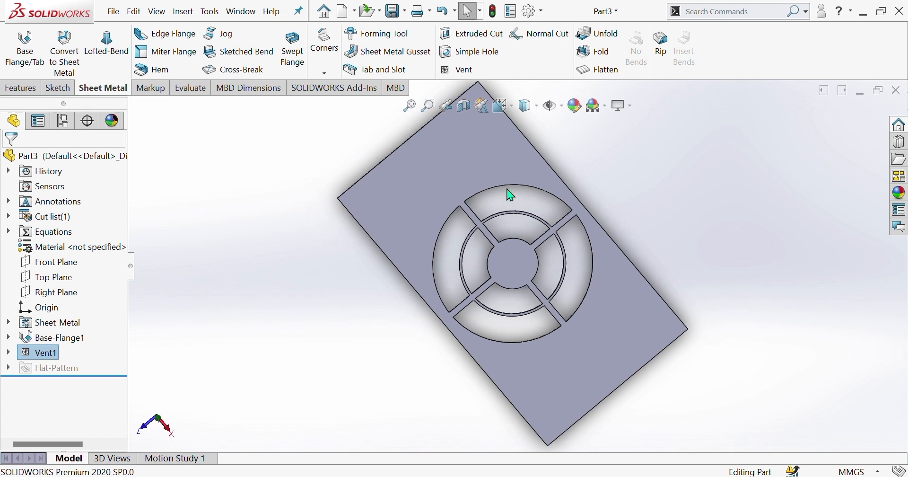
mouse_move(508, 190)
middle_mouse_down()
mouse_move(448, 237)
mouse_move(515, 197)
middle_mouse_up()
scroll(580, 308, "up", 2)
middle_click_drag(579, 308, 609, 307)
scroll(588, 242, "down", 3)
mouse_move(586, 245)
middle_mouse_down()
mouse_move(557, 269)
mouse_move(582, 251)
middle_mouse_up()
scroll(629, 321, "up", 2)
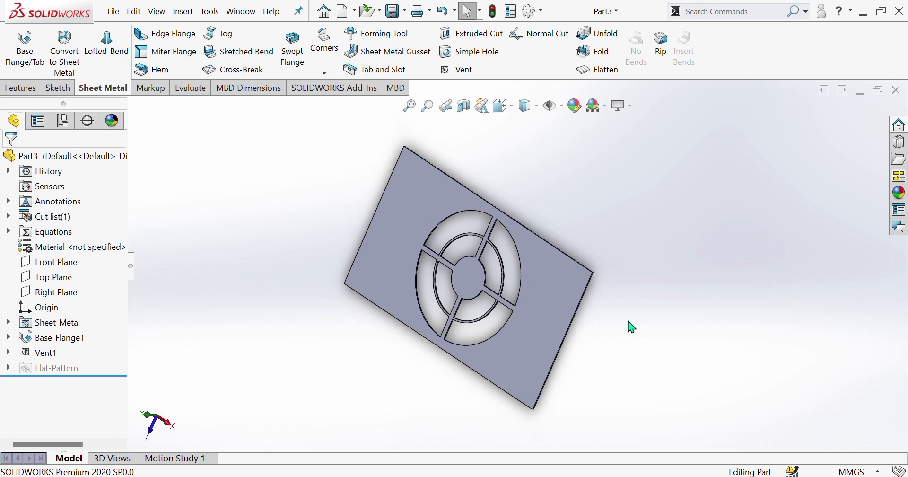
key("ctrl+7")
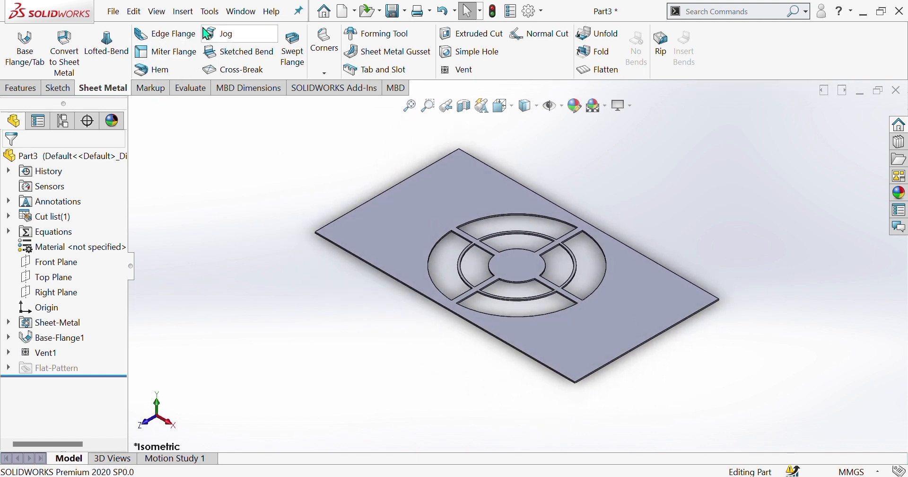
Start an edge flange on the plate's near short edge, pointing upward.
left_click(166, 34)
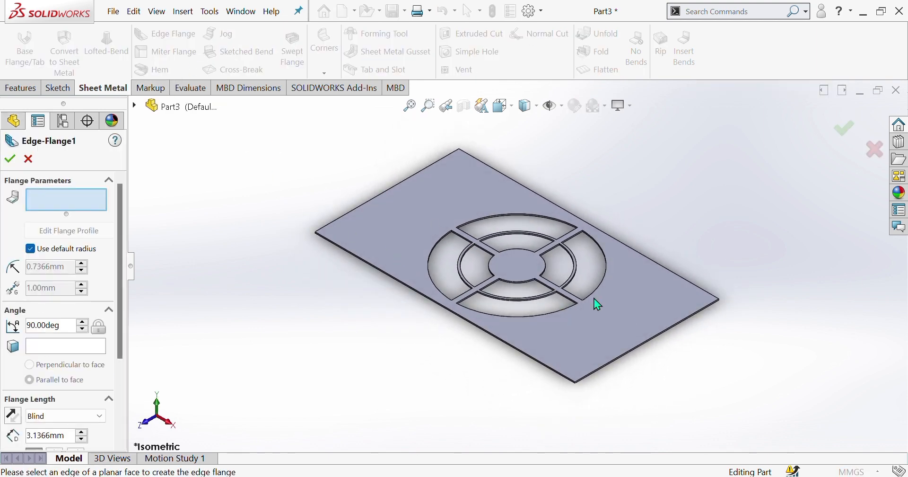
scroll(598, 304, "down", 2)
left_click(632, 355)
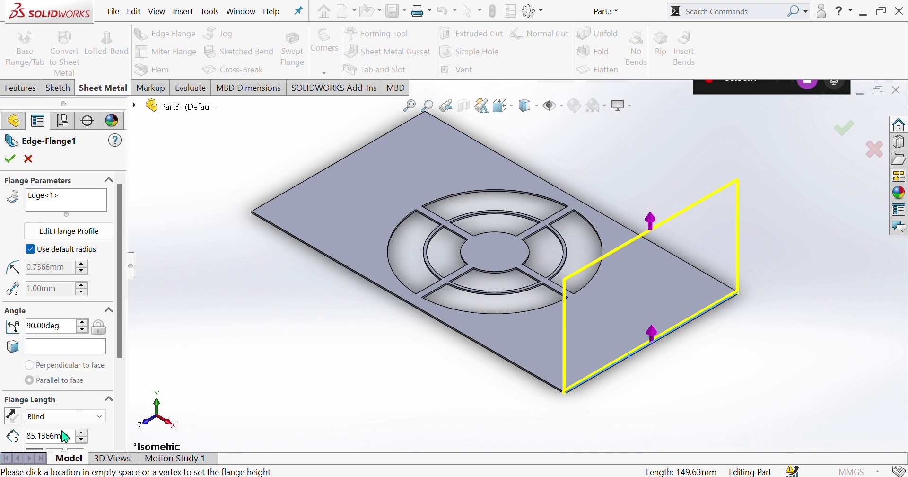
double_click(65, 439)
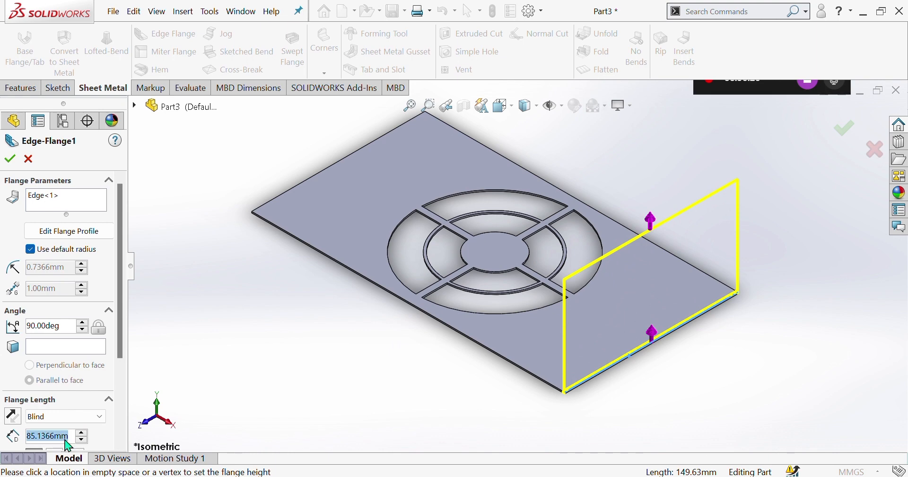
left_click(70, 440)
key("BackSpace")
key("Return")
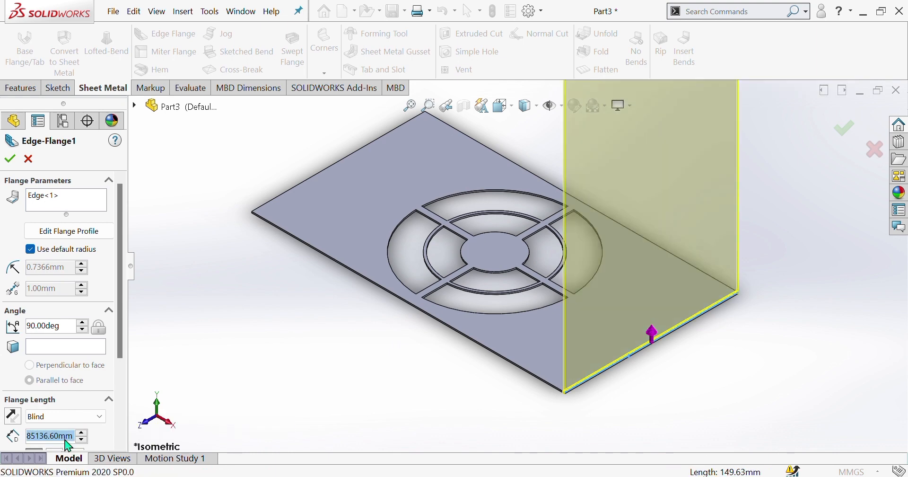
scroll(637, 289, "up", 5)
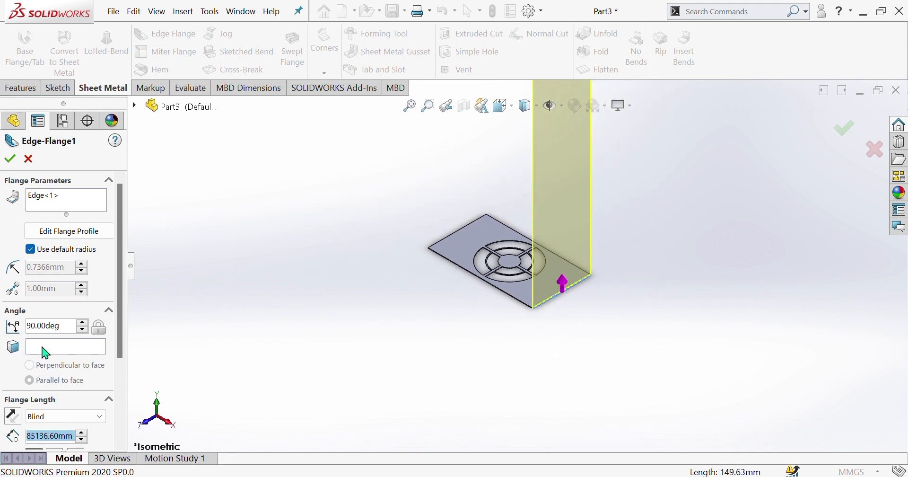
double_click(58, 326)
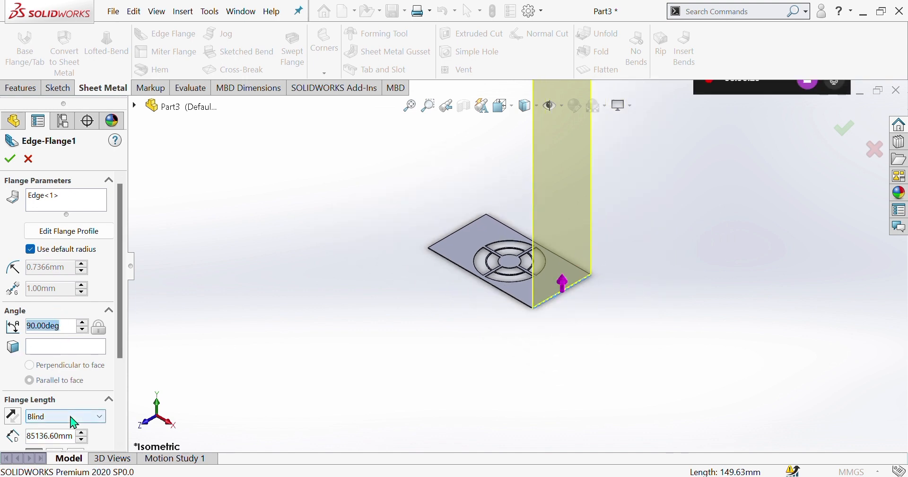
Set the edge flange's length to 50 mm.
double_click(69, 437)
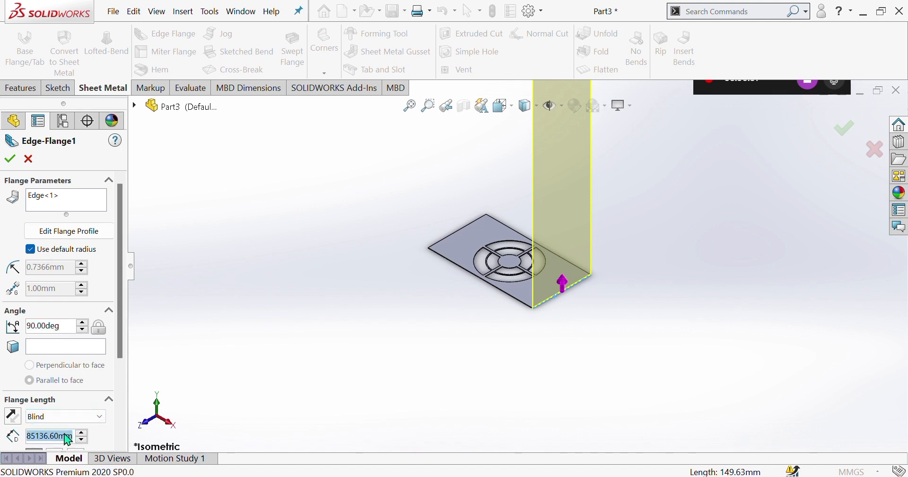
type("5")
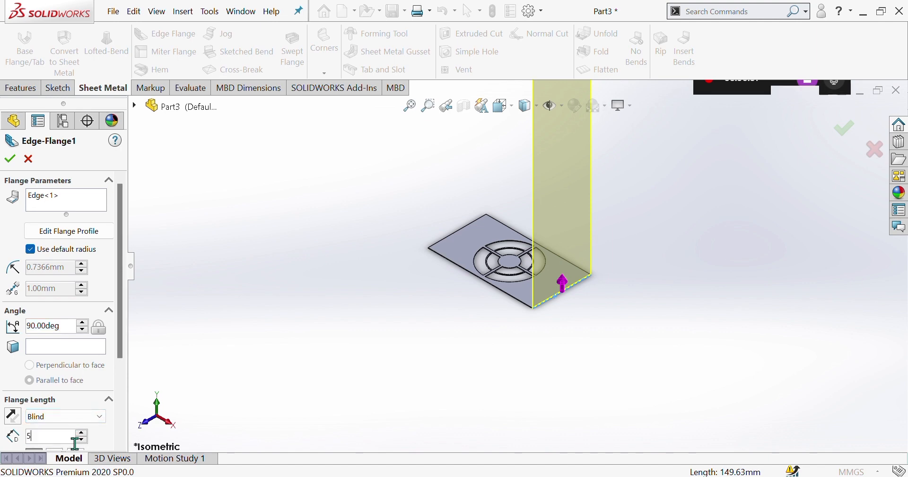
type("0")
key("Return")
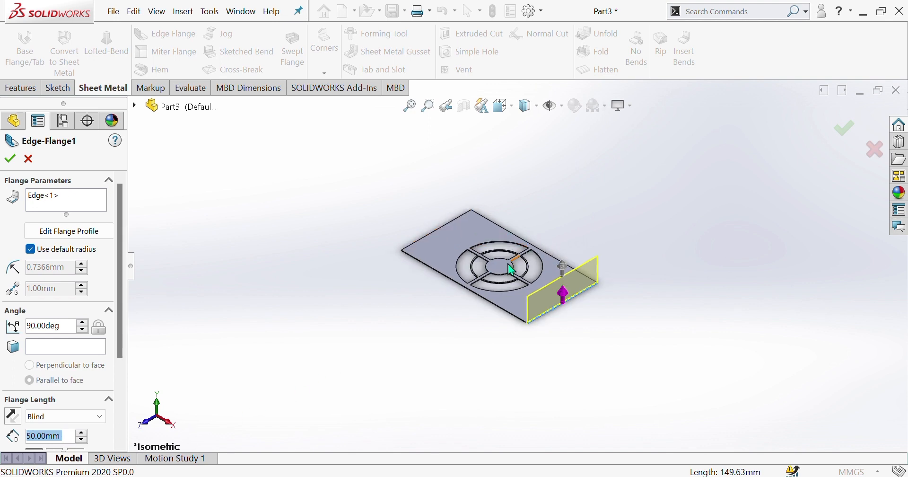
Examine the plate's opposite short edge, the flange preview and the flange length and position settings.
scroll(472, 237, "down", 3)
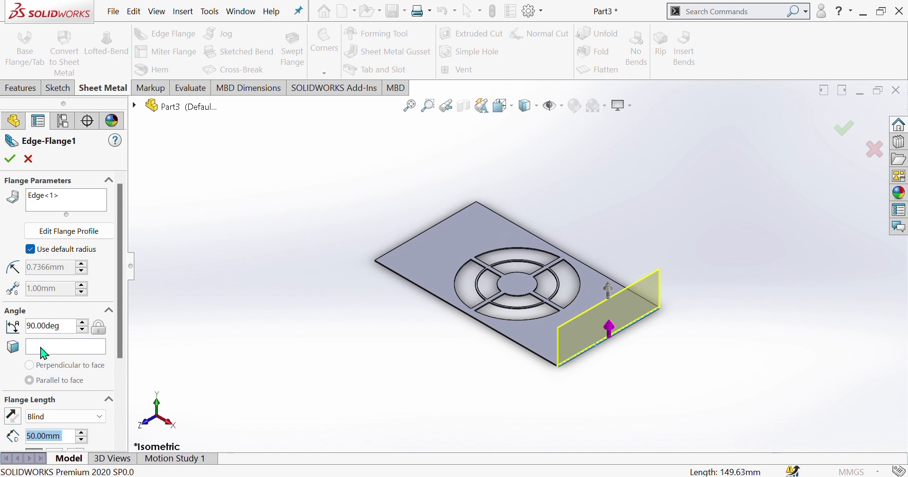
scroll(470, 205, "down", 2)
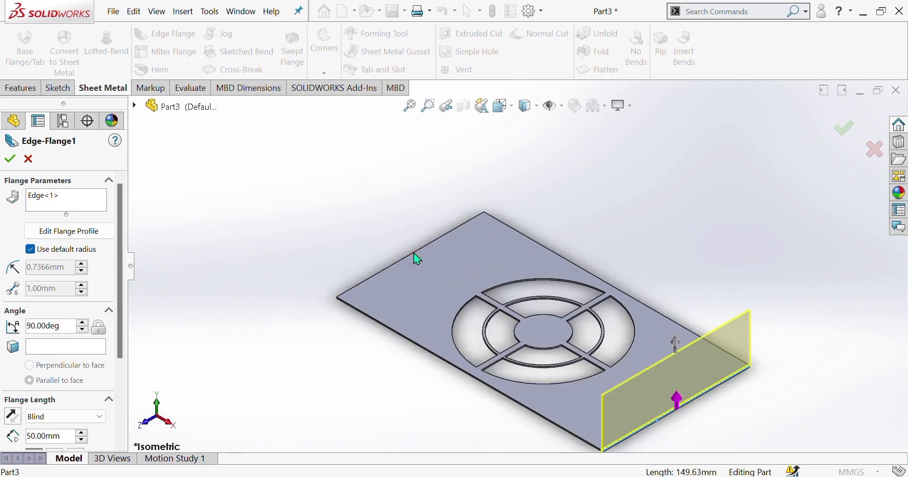
scroll(403, 263, "down", 2)
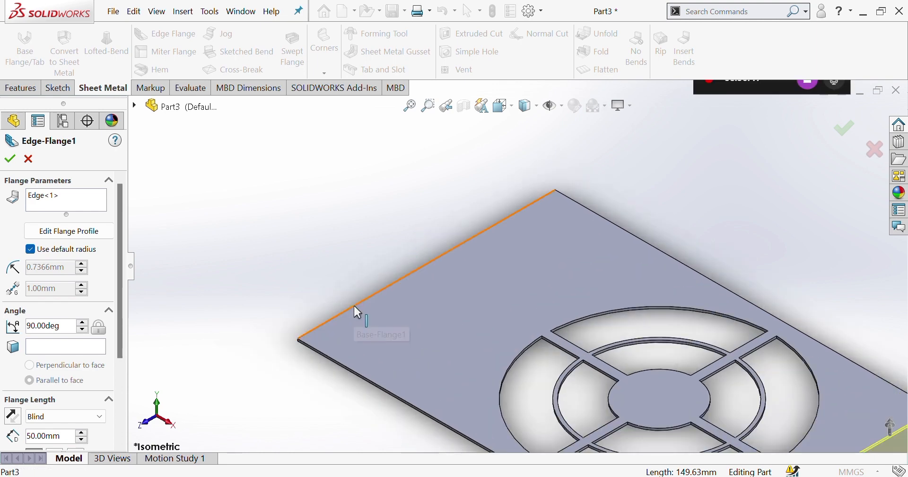
scroll(355, 309, "up", 3)
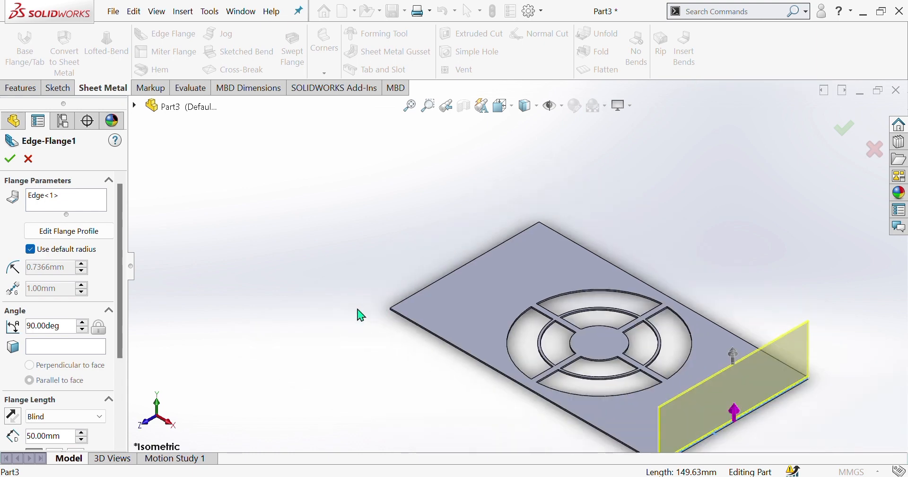
scroll(449, 276, "down", 2)
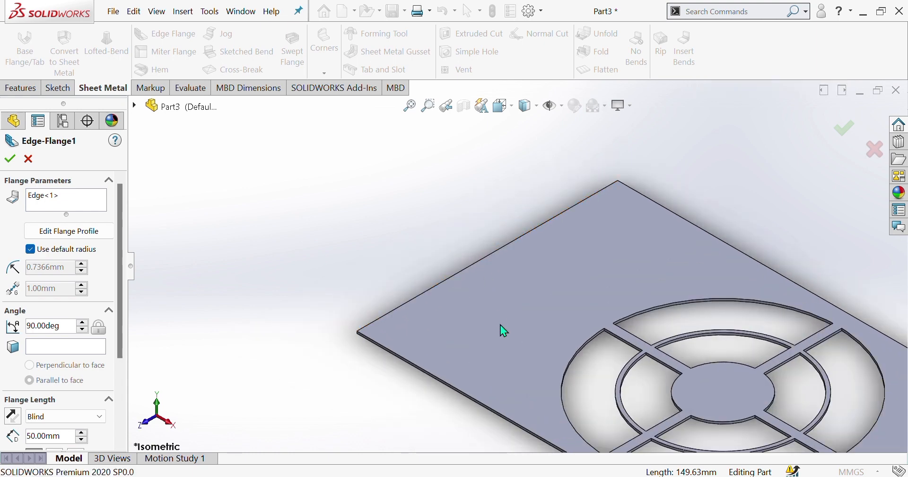
scroll(501, 325, "up", 6)
scroll(660, 317, "down", 2)
scroll(659, 317, "up", 2)
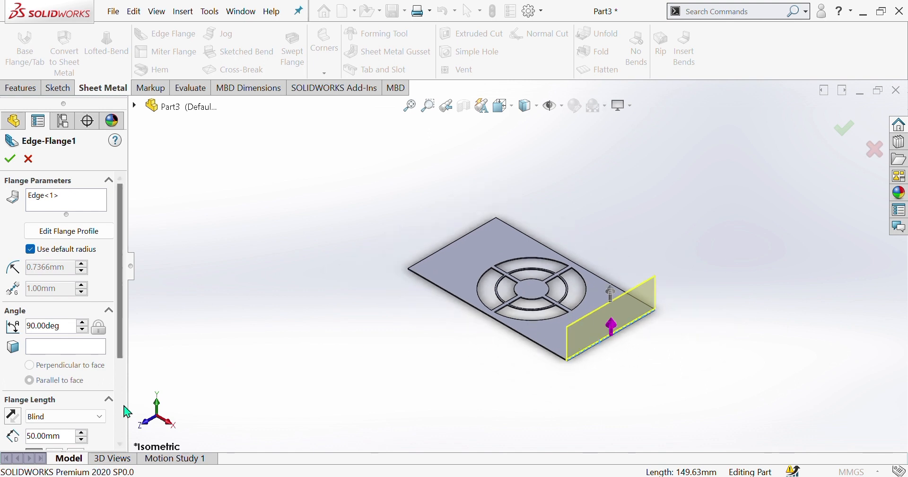
scroll(124, 406, "down", 3)
scroll(615, 292, "down", 2)
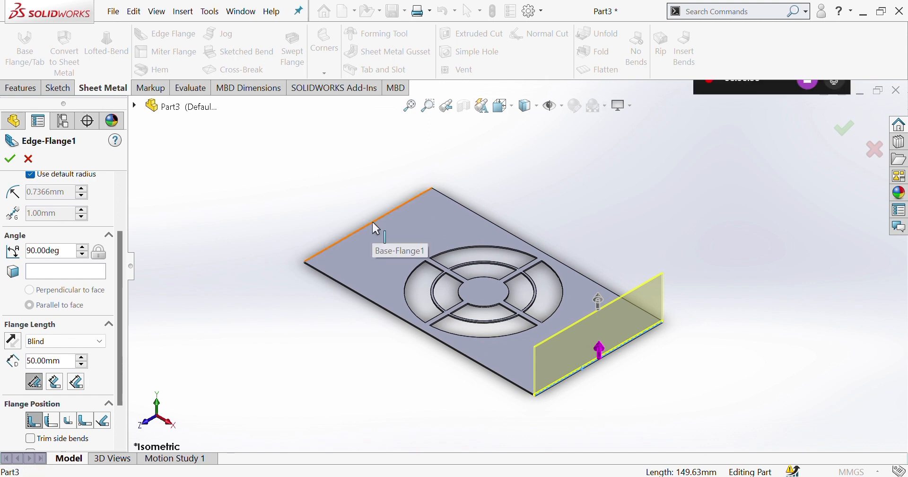
Accept the edge flange and flatten the sheet metal part.
left_click(12, 161)
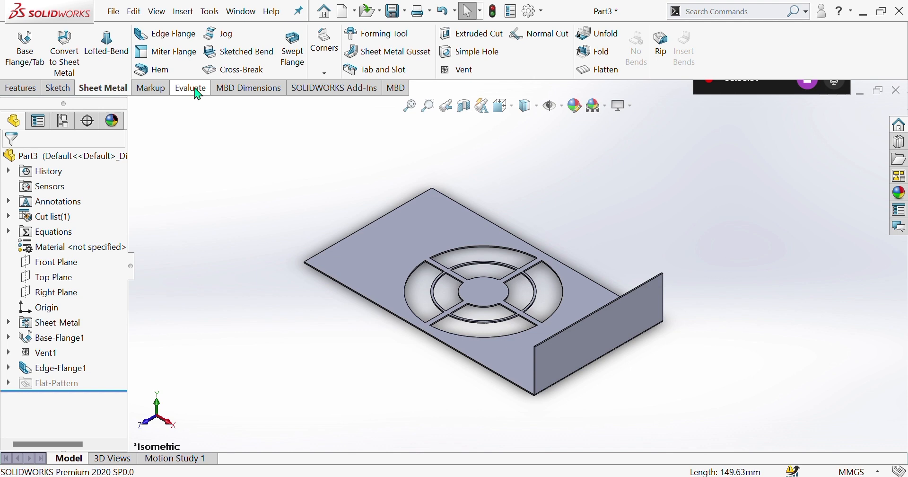
scroll(495, 336, "up", 1)
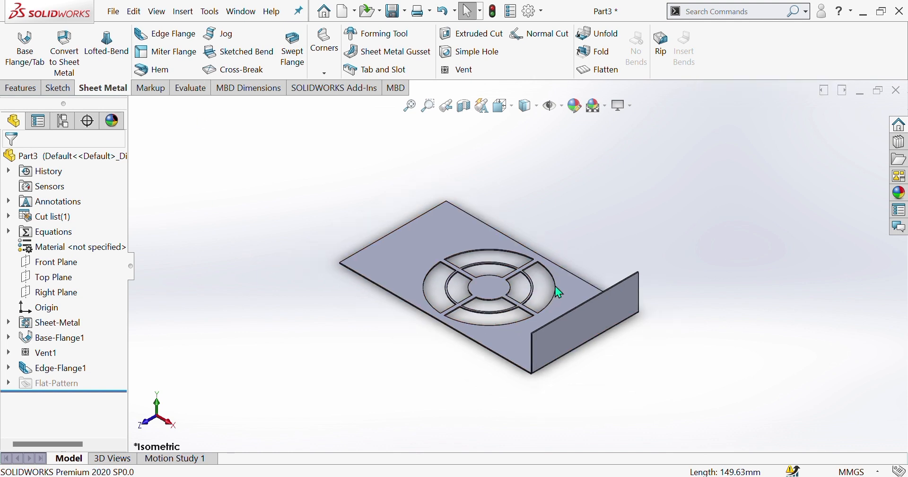
scroll(561, 290, "down", 2)
scroll(603, 332, "up", 1)
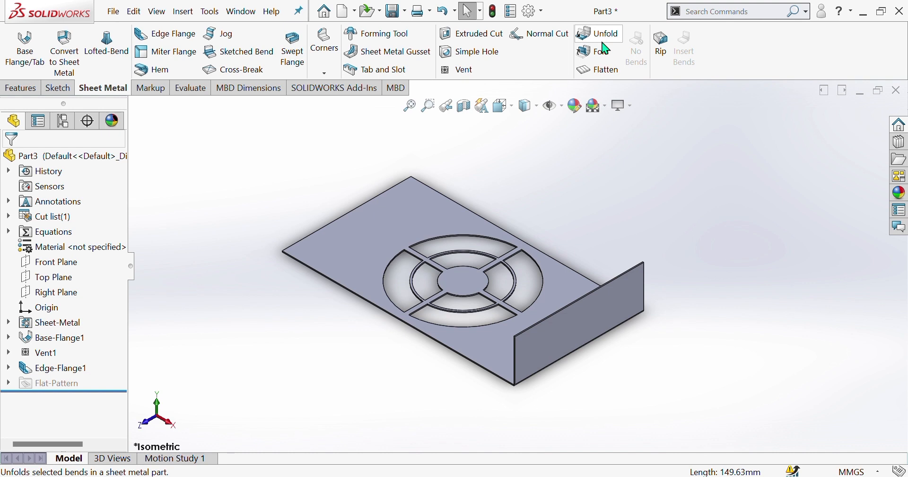
left_click(602, 72)
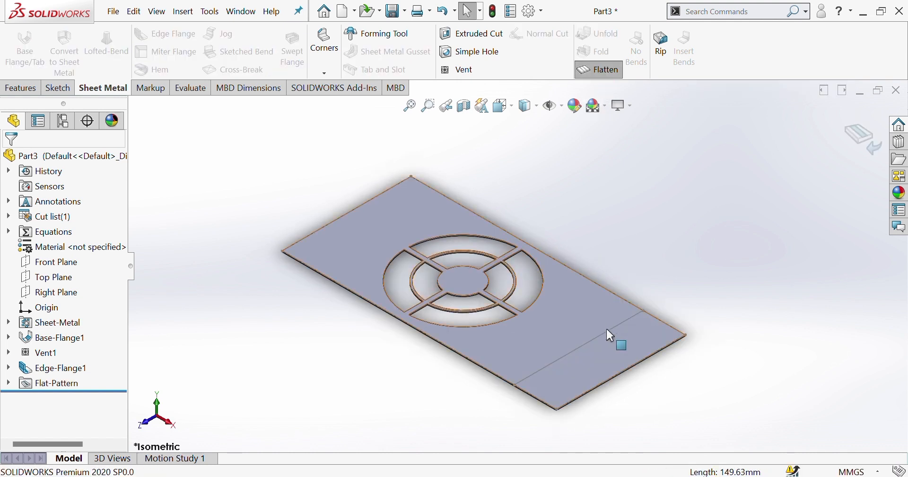
Examine the flattened plate, its circular vent cutouts and the bend line of the edge flange.
scroll(606, 327, "up", 2)
scroll(511, 181, "down", 1)
scroll(534, 316, "down", 3)
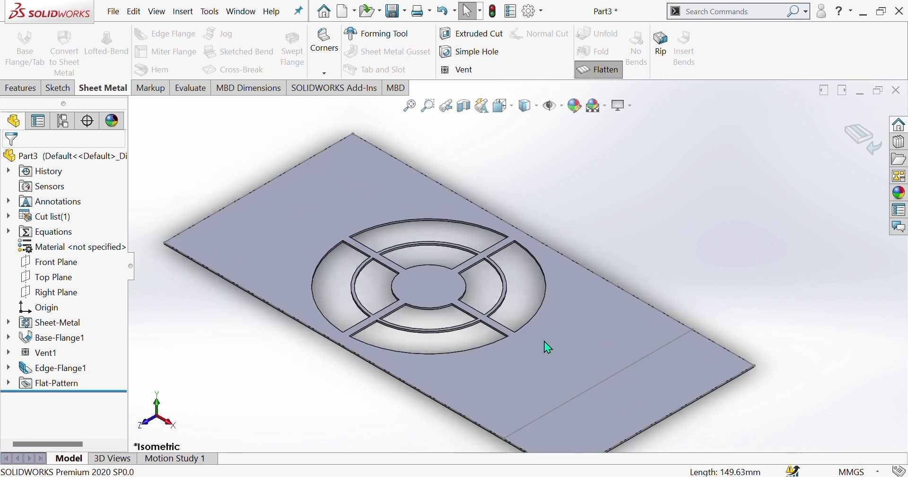
scroll(462, 272, "up", 2)
scroll(462, 273, "down", 2)
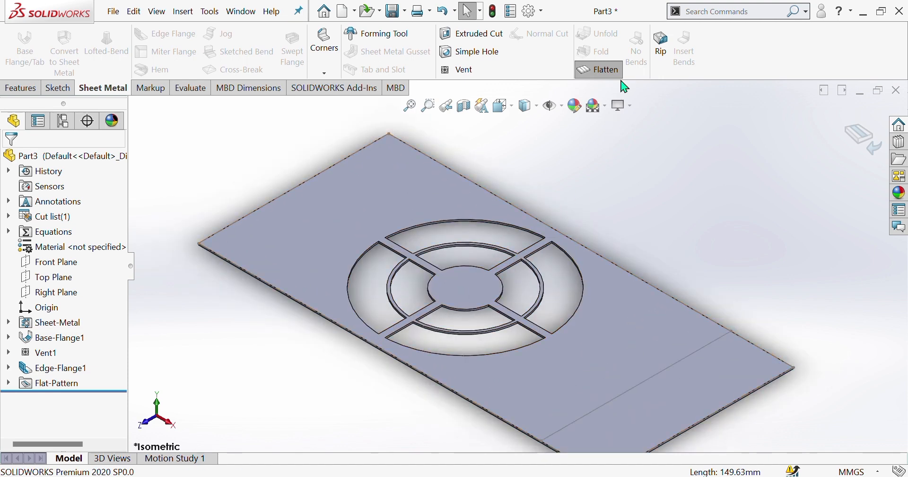
scroll(564, 335, "up", 1)
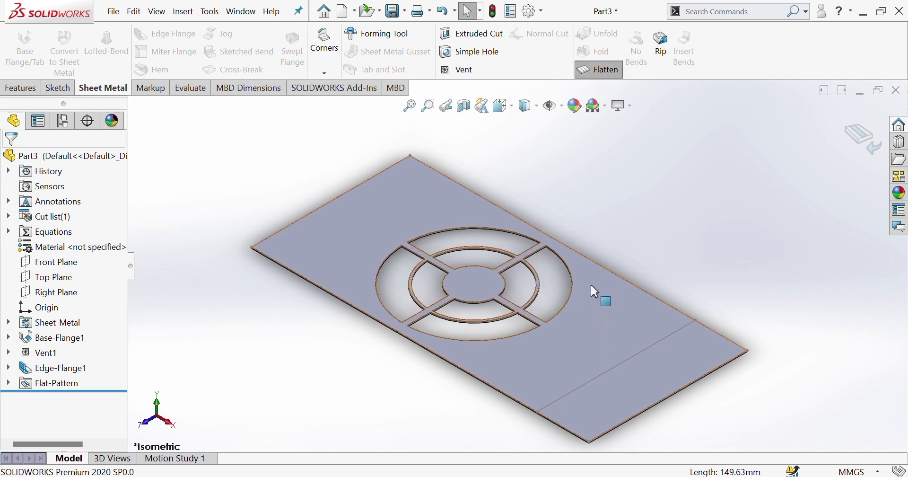
scroll(583, 314, "up", 1)
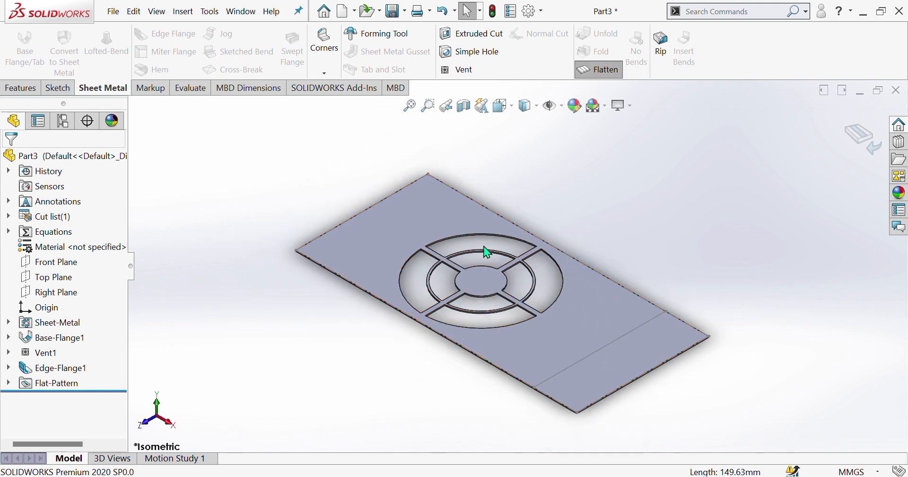
scroll(433, 303, "down", 1)
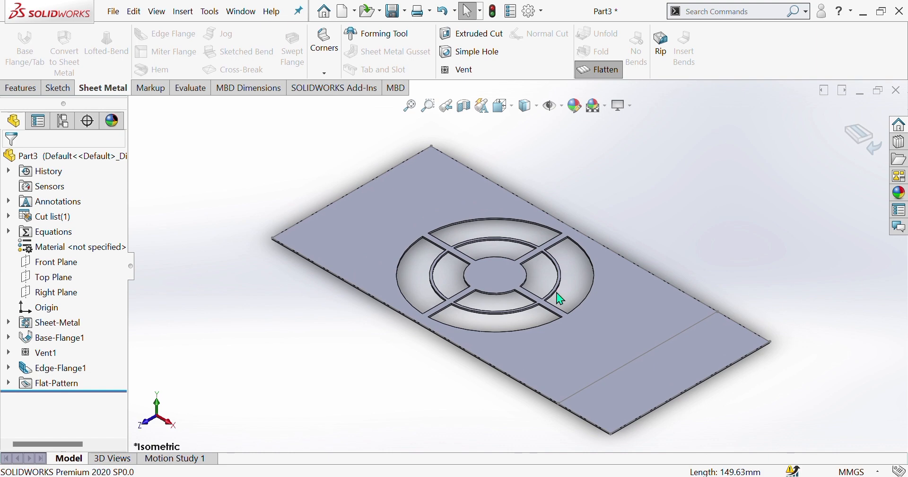
scroll(617, 268, "up", 1)
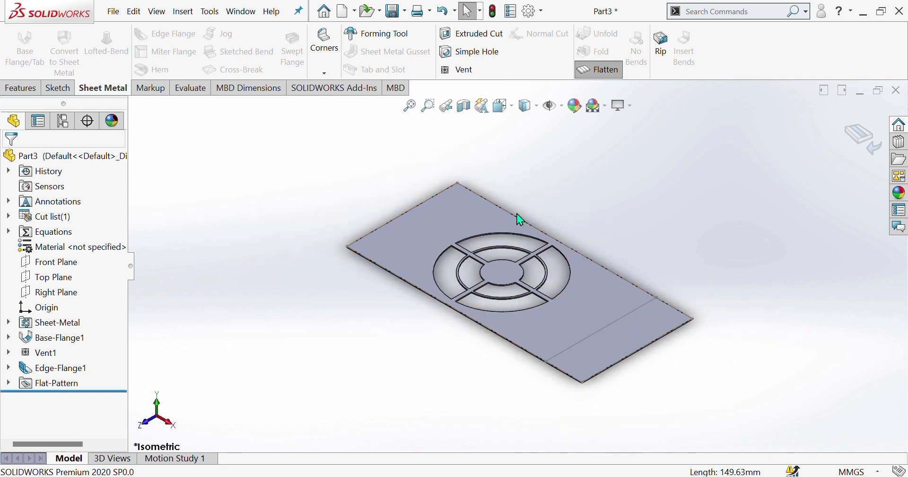
scroll(506, 260, "down", 2)
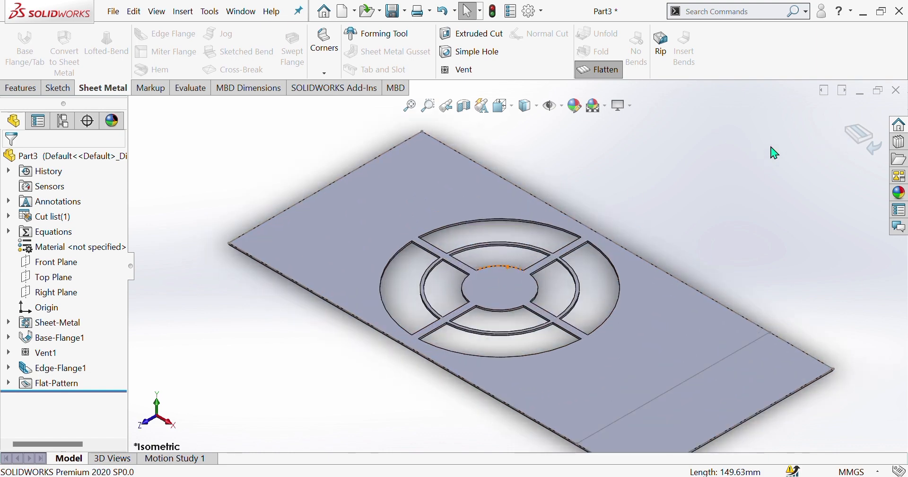
Exit the flat pattern to return the sheet metal part to its folded state.
left_click(878, 143)
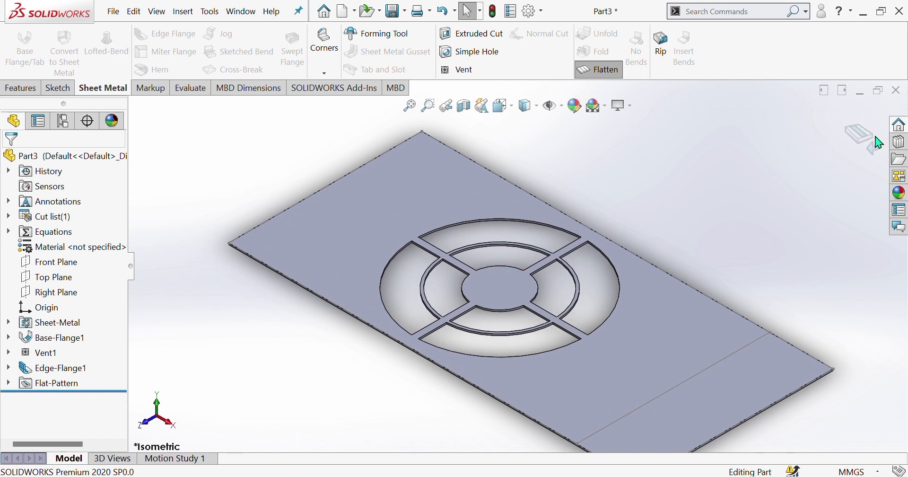